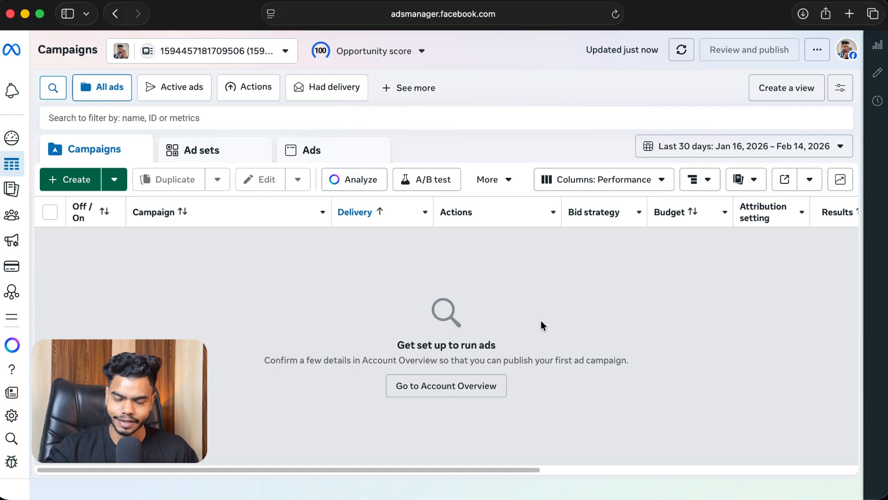
Step: Create a new manual engagement campaign using the Auction buying type and the Engagement objective
click(49, 181)
scroll(417, 234, down, 2)
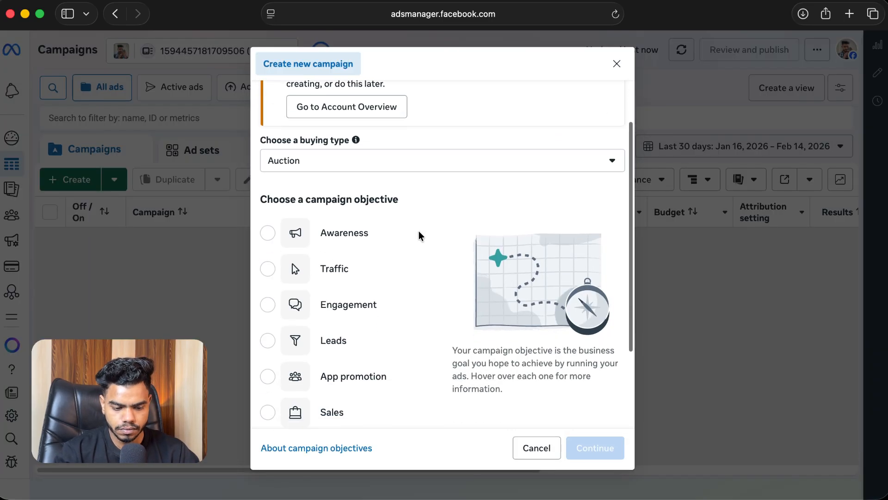
scroll(420, 236, down, 3)
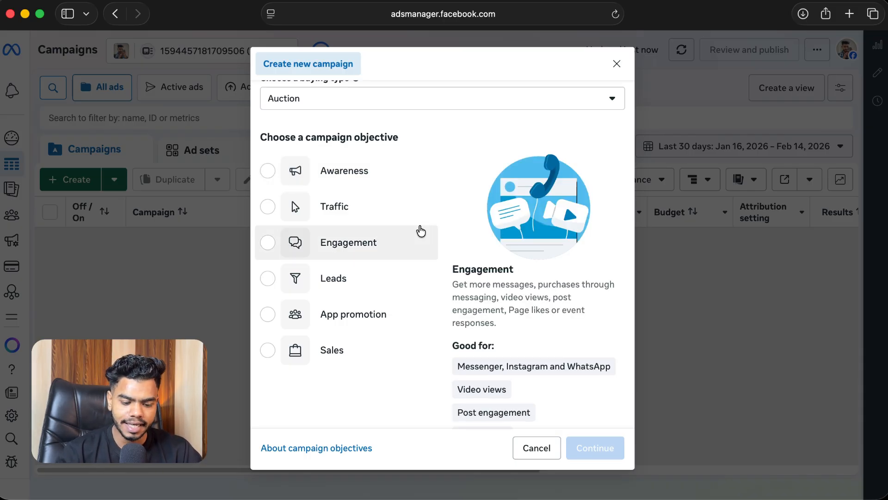
click(388, 242)
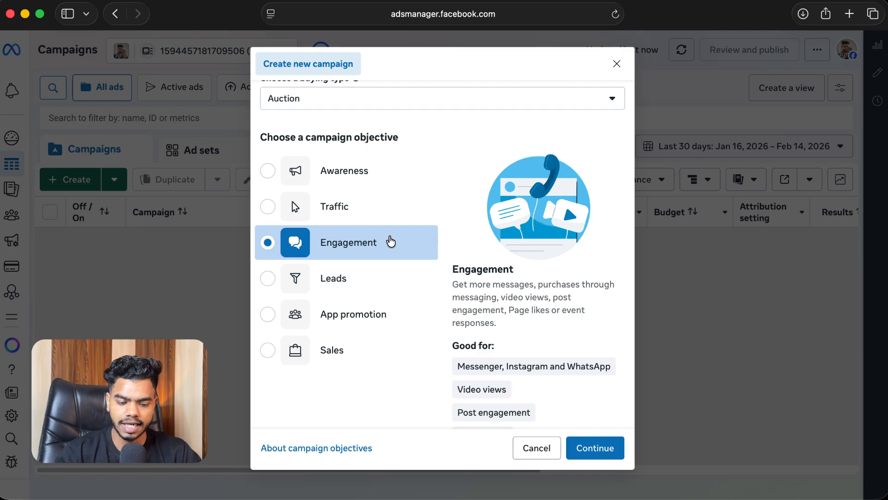
scroll(462, 231, down, 2)
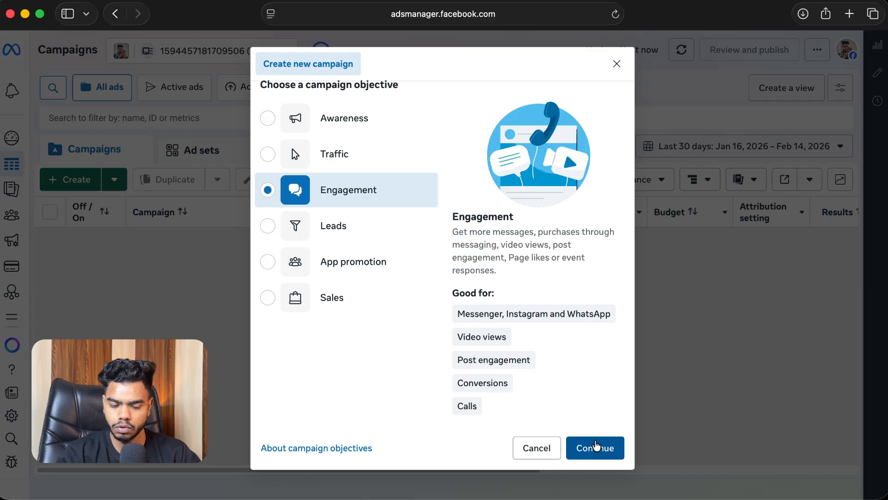
click(598, 447)
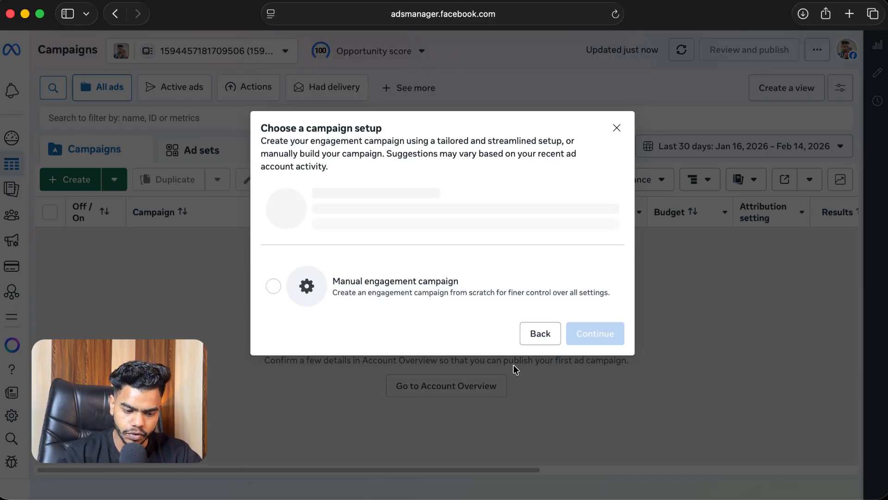
click(412, 314)
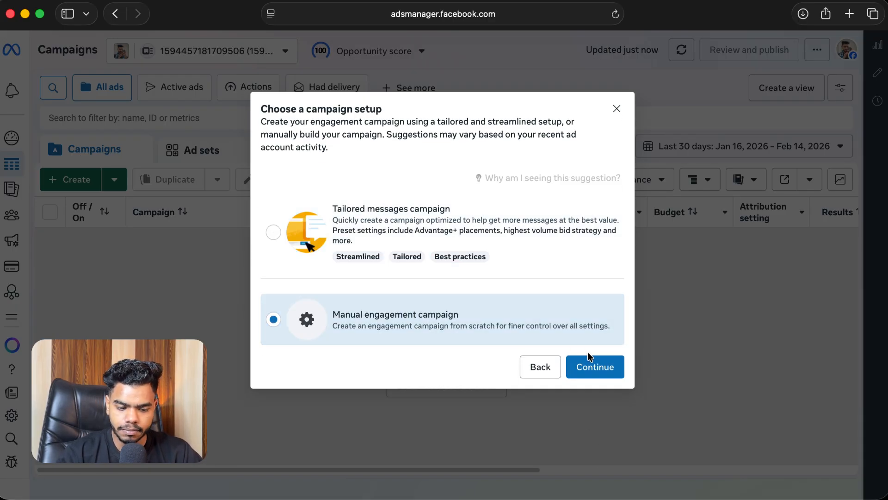
click(598, 369)
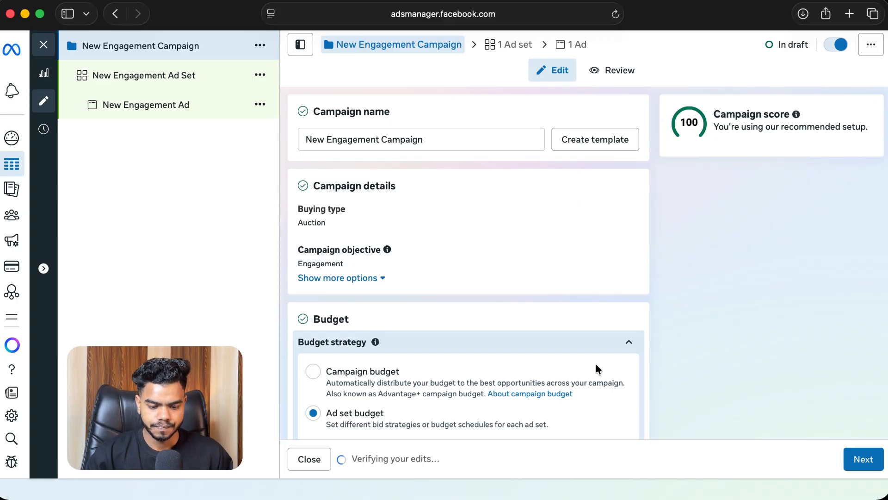
Step: Rename the campaign as Weight Loss
triple_click(437, 140)
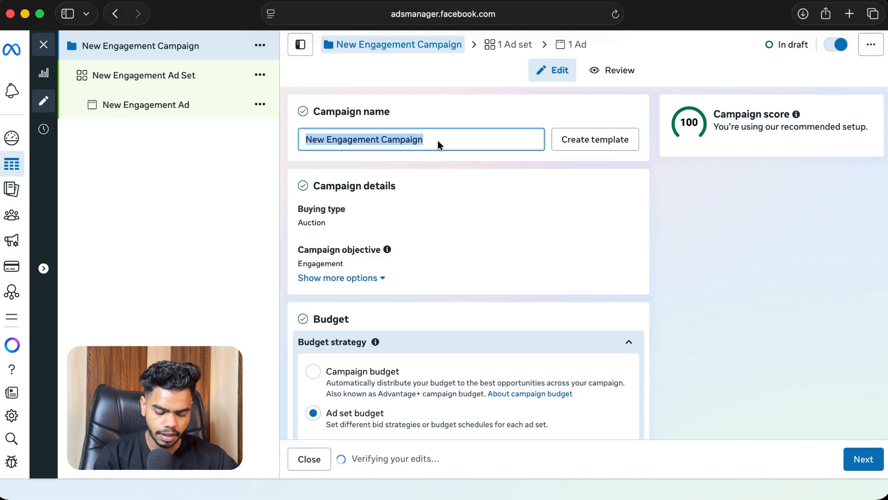
text(Fitness)
key(super+a)
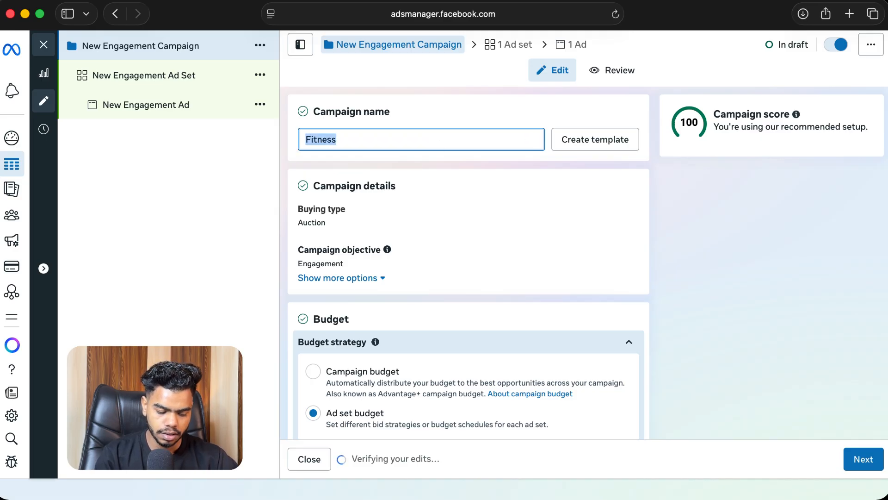
text(Weight Loss cAMPAIGN)
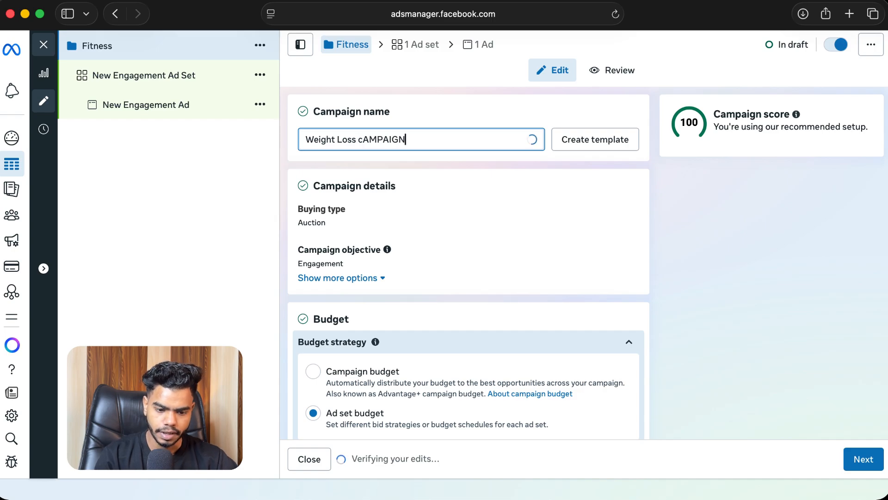
key(BackSpace)
key(BackSpace)
key(BackSpace)
key(BackSpace)
key(BackSpace)
key(BackSpace)
key(BackSpace)
key(BackSpace)
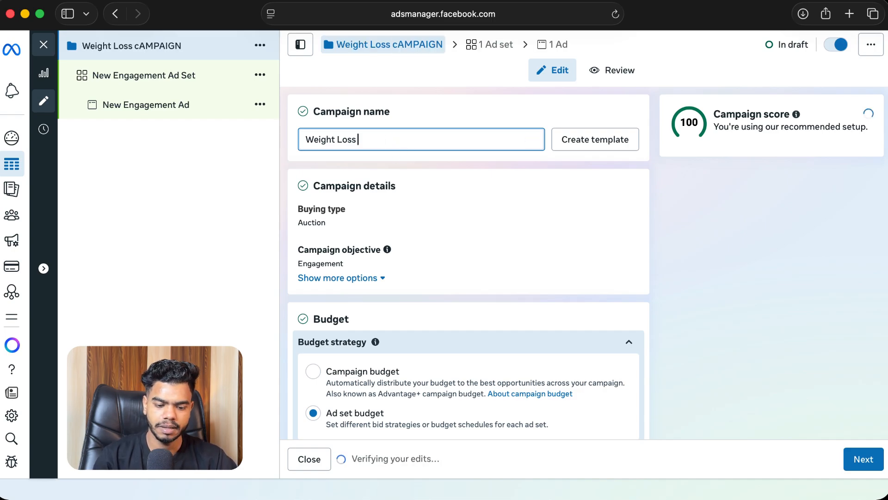
Step: Move on from the campaign settings to the ad set settings
click(743, 190)
scroll(699, 245, down, 1)
scroll(699, 241, down, 8)
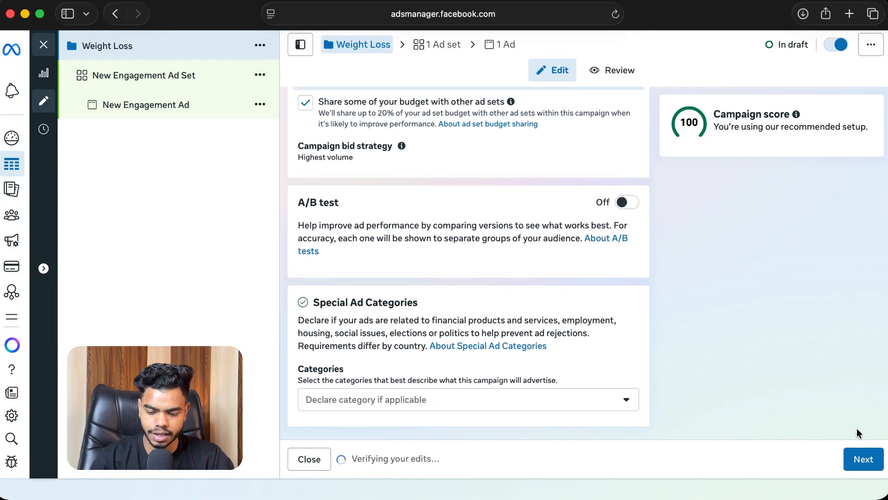
click(863, 455)
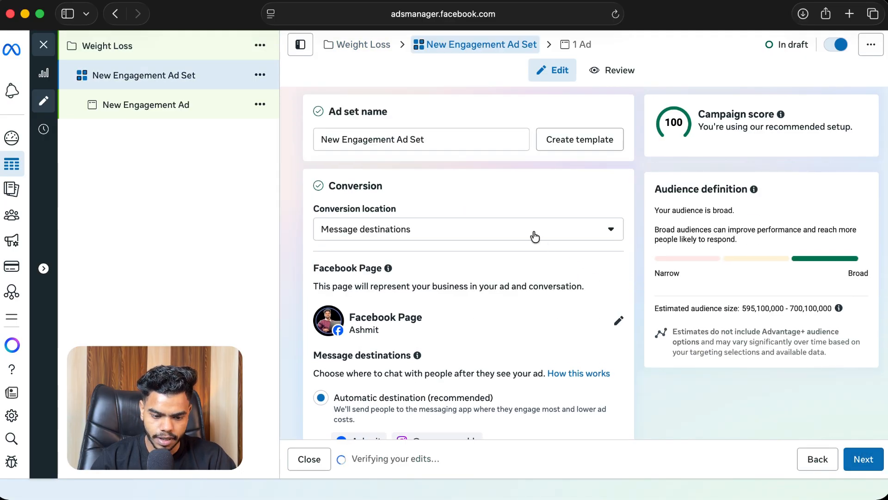
Step: Keep the ad set's conversion location set to Message destinations
scroll(485, 184, down, 1)
drag(326, 167, 401, 162)
scroll(462, 165, down, 2)
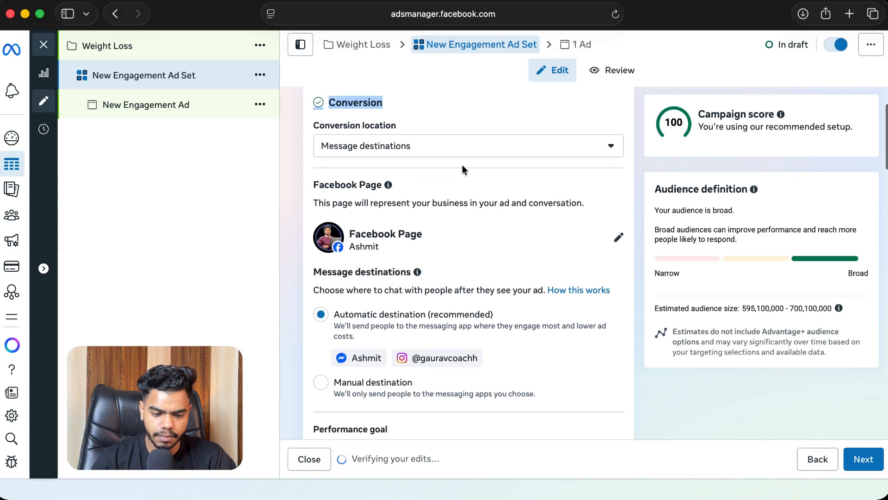
click(421, 148)
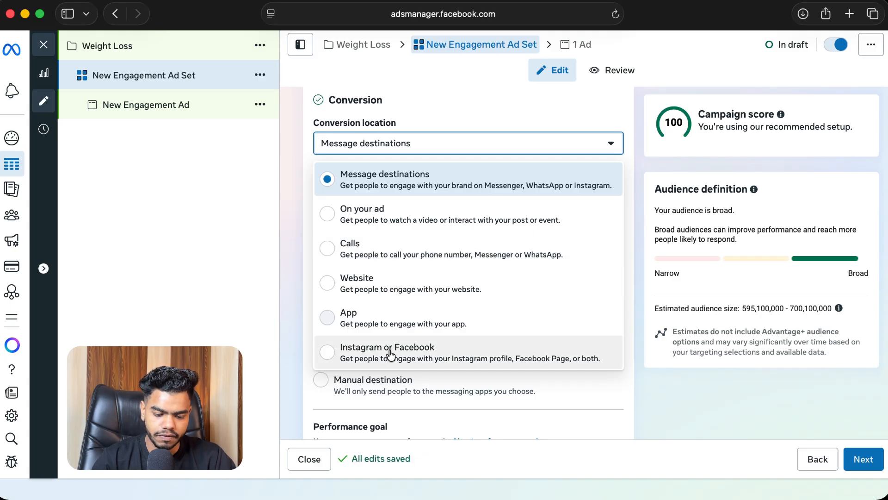
click(413, 180)
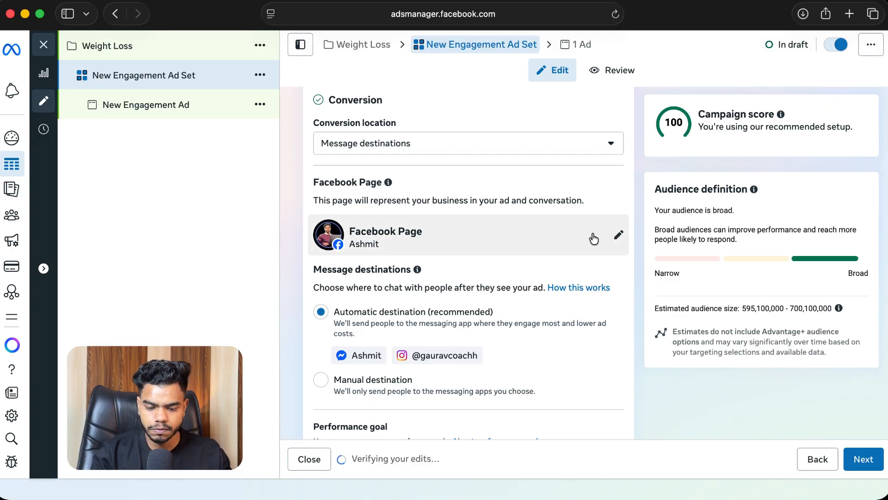
Step: Open the Facebook Page selector and choose the business page to represent the ad
click(616, 235)
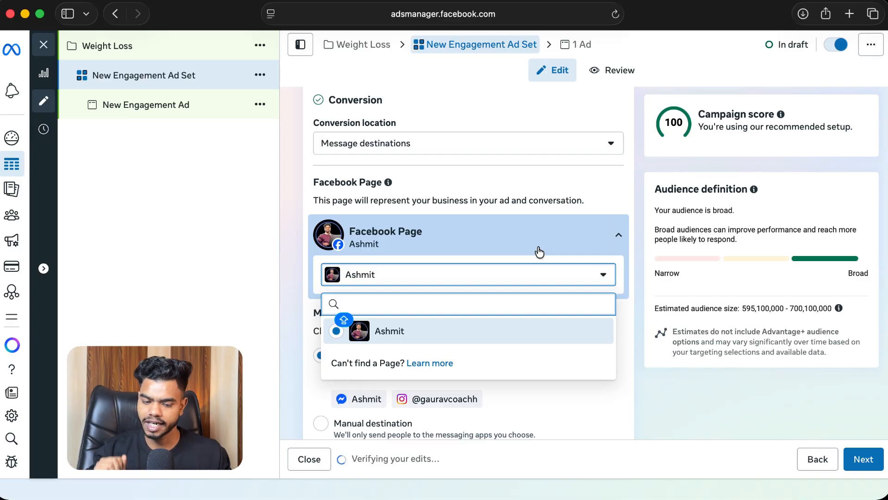
click(448, 324)
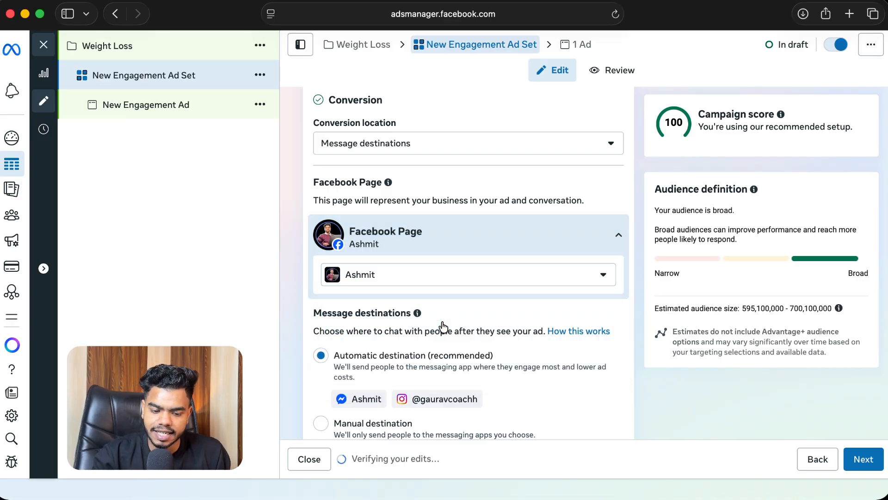
scroll(512, 274, down, 5)
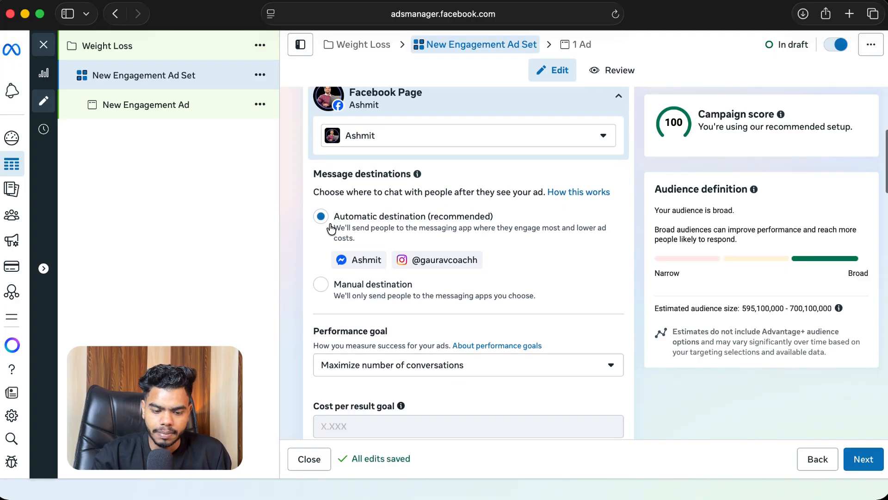
Step: Switch message destinations to Manual destination and untick Messenger, leaving only Instagram selected
drag(311, 175, 412, 174)
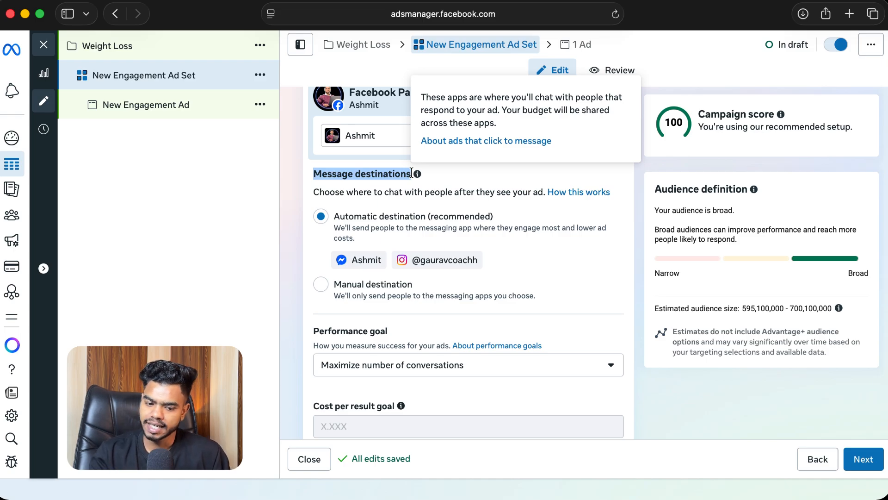
click(320, 286)
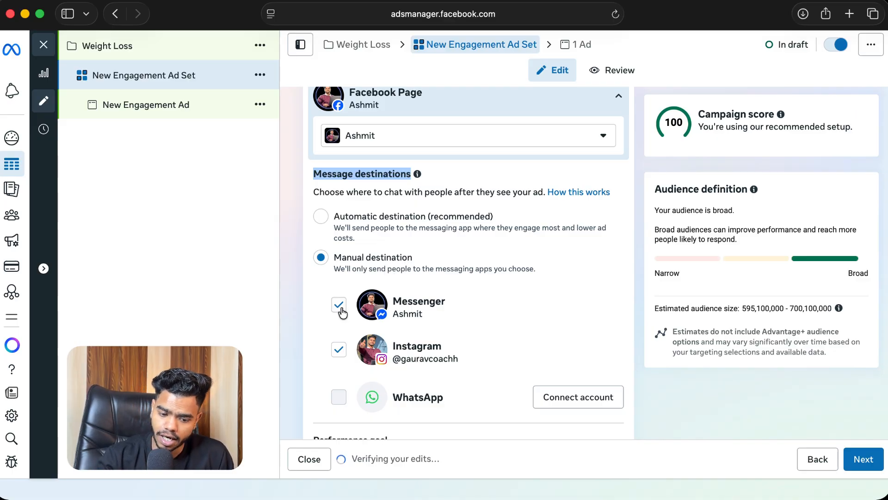
scroll(340, 310, down, 2)
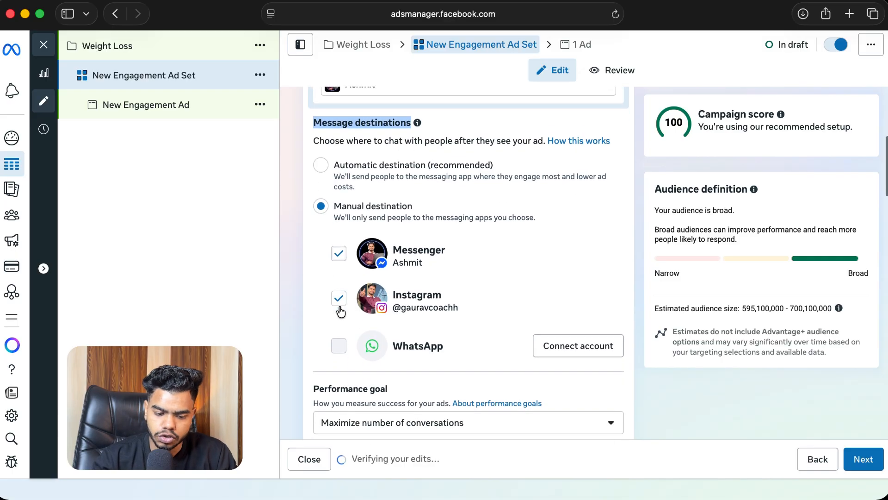
click(339, 254)
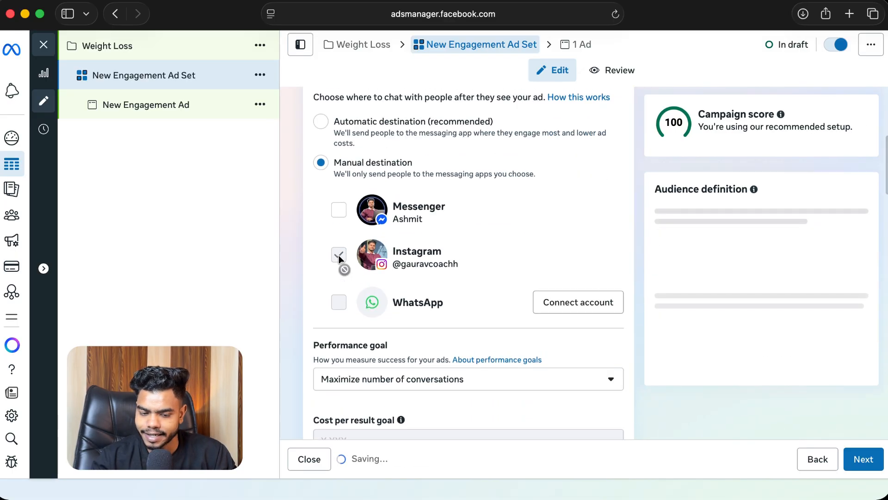
Step: Review the performance goal options for the ad set
scroll(474, 268, down, 2)
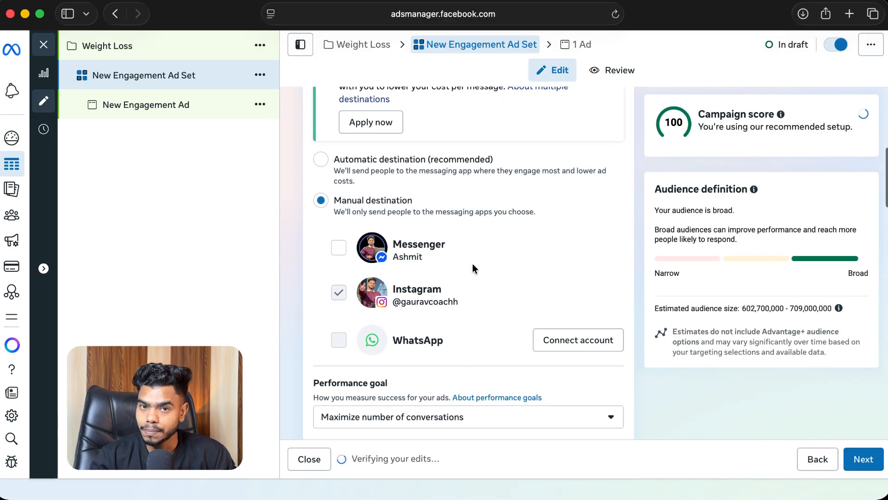
scroll(571, 358, down, 1)
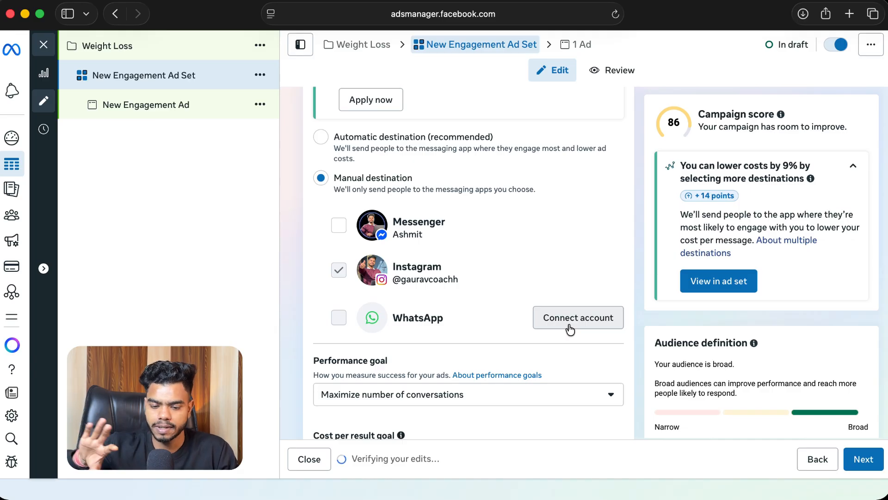
scroll(570, 329, down, 4)
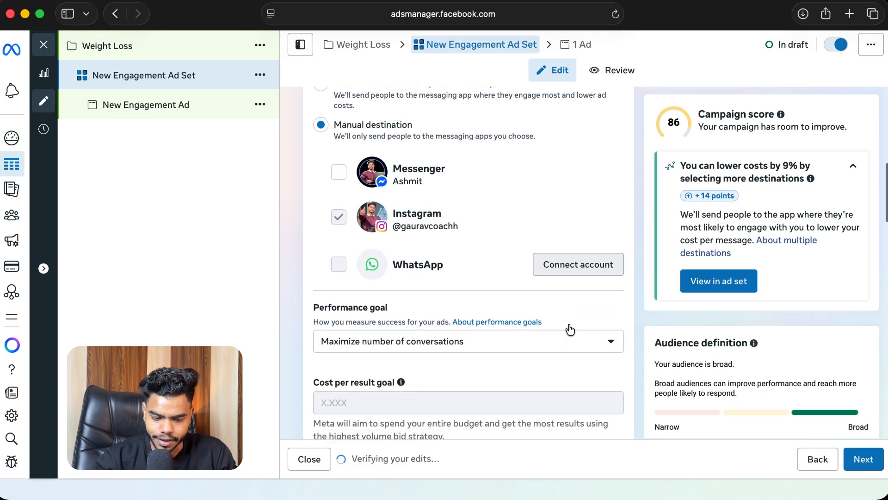
scroll(470, 362, down, 3)
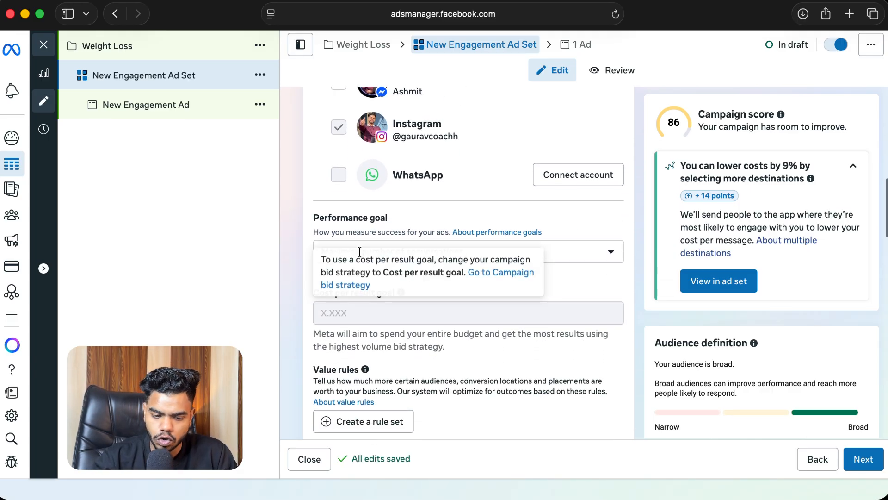
drag(313, 218, 378, 221)
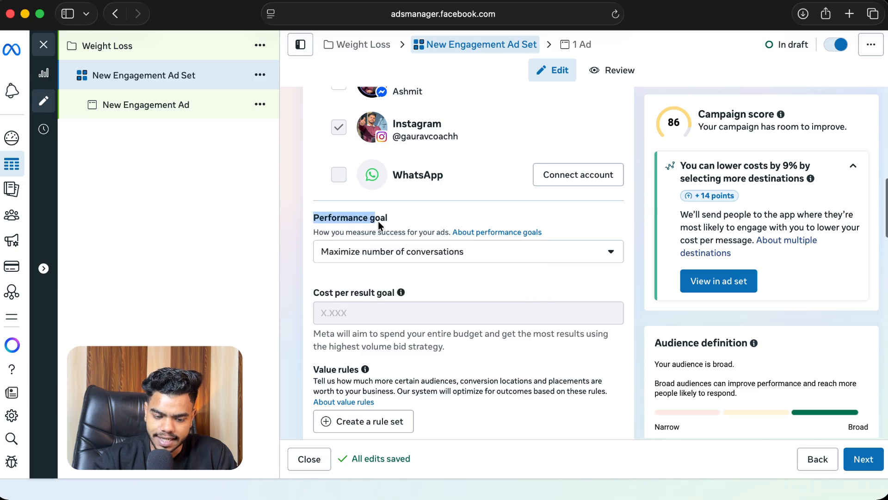
click(457, 257)
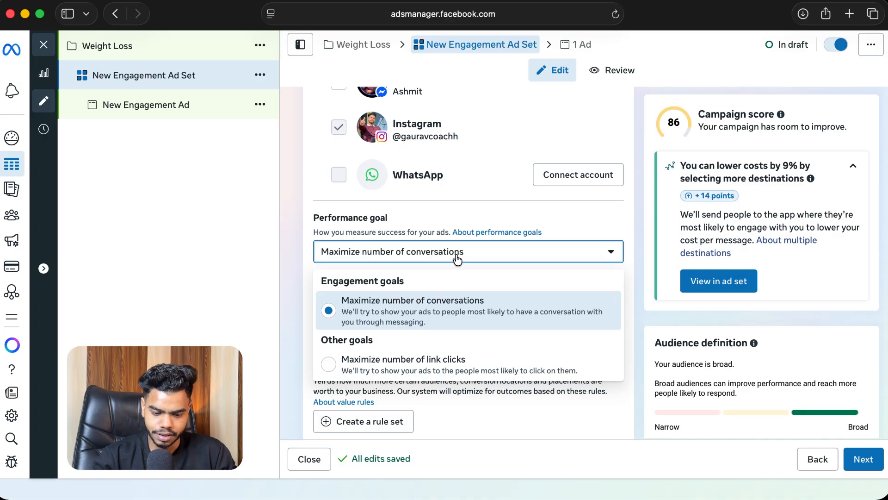
click(457, 257)
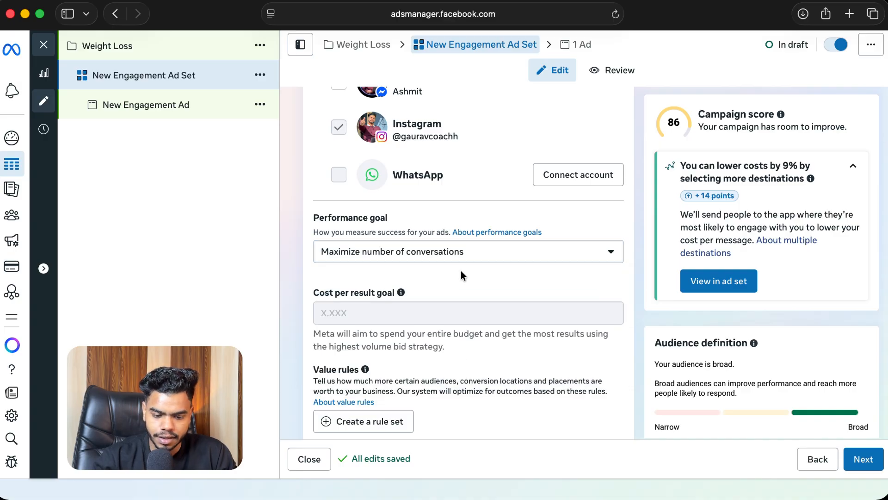
Step: Set the ad set's daily budget to ₹300
scroll(464, 280, down, 4)
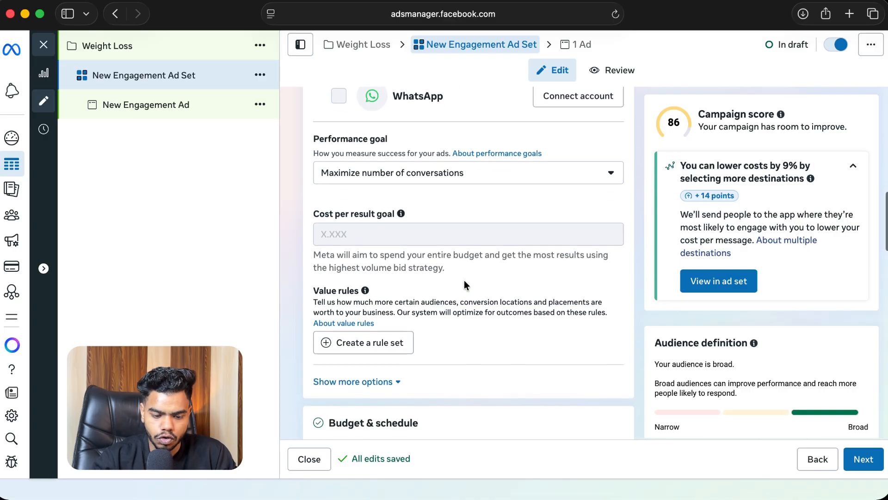
scroll(424, 210, down, 9)
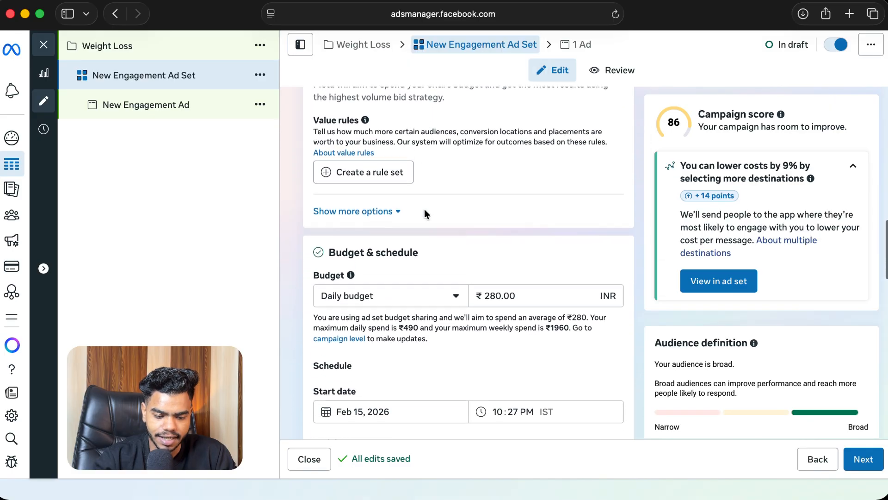
click(498, 226)
key(super+a)
text(300)
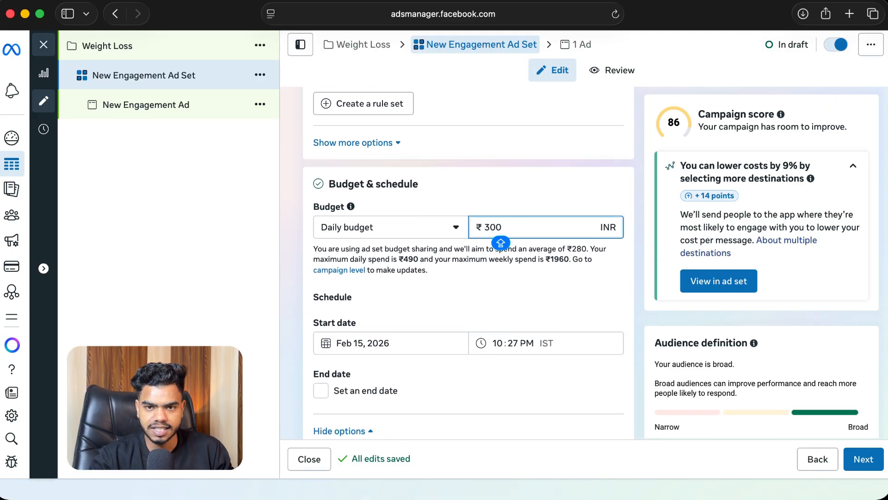
click(432, 182)
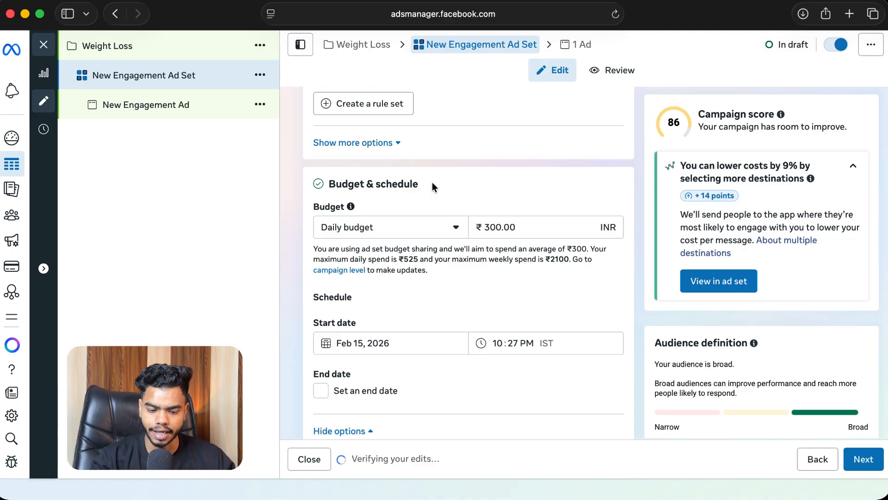
scroll(466, 285, down, 3)
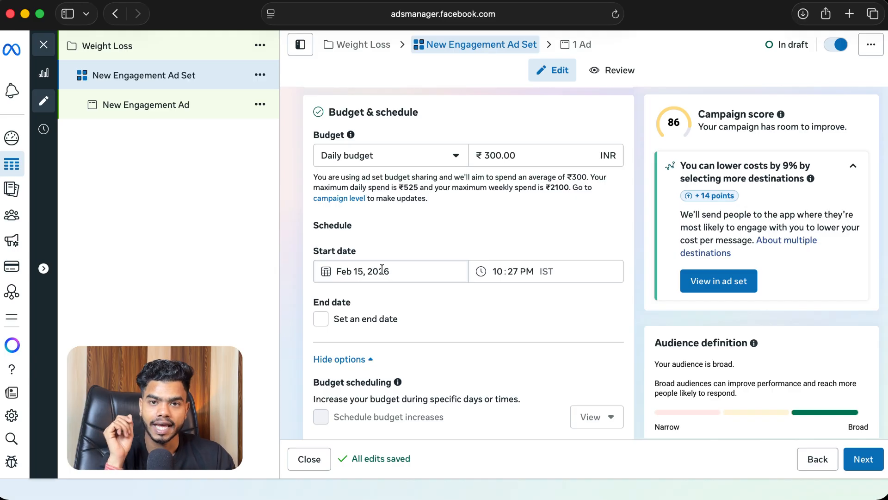
Step: Set the ad set's start date to Feb 16, 2026 at 12:05 AM
click(382, 270)
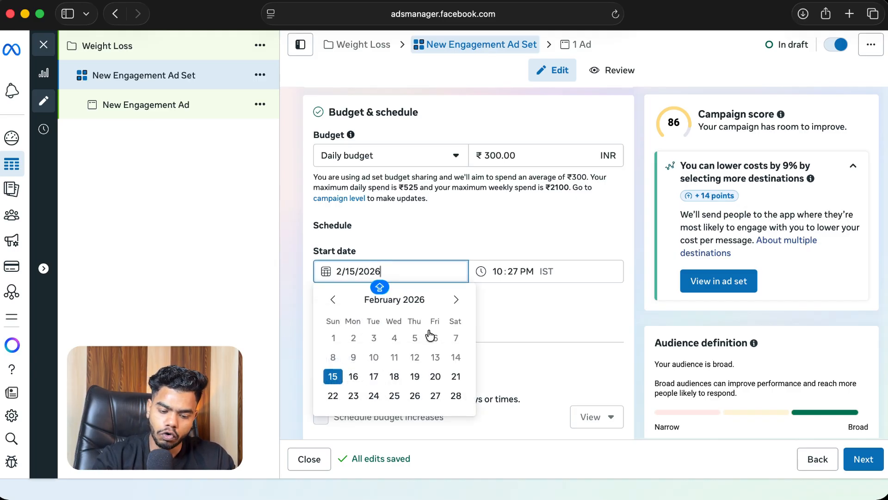
click(354, 376)
click(498, 271)
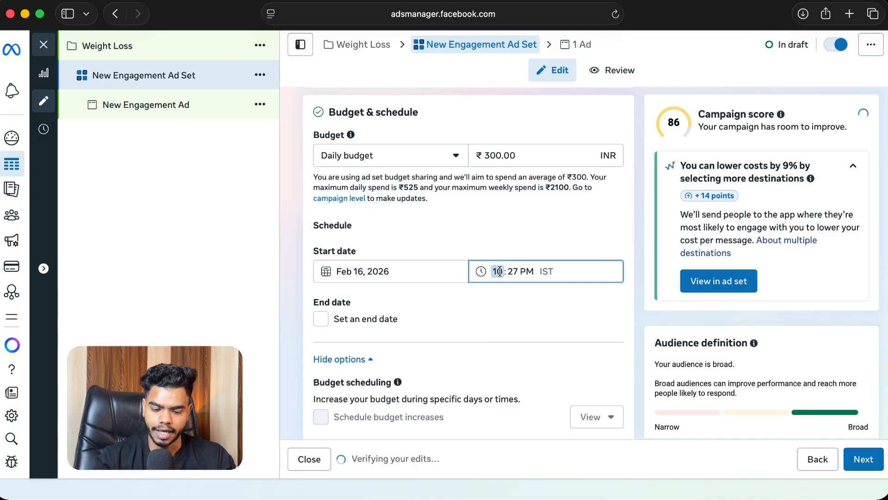
text(1200)
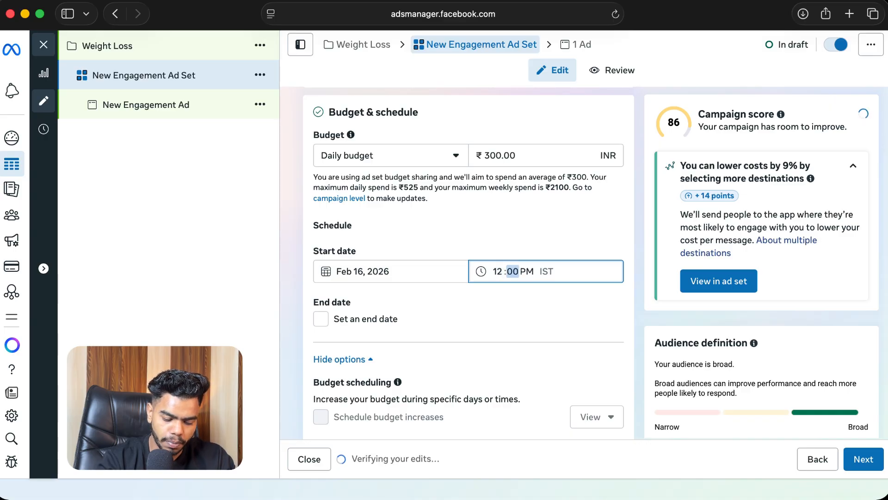
text(5)
text(a)
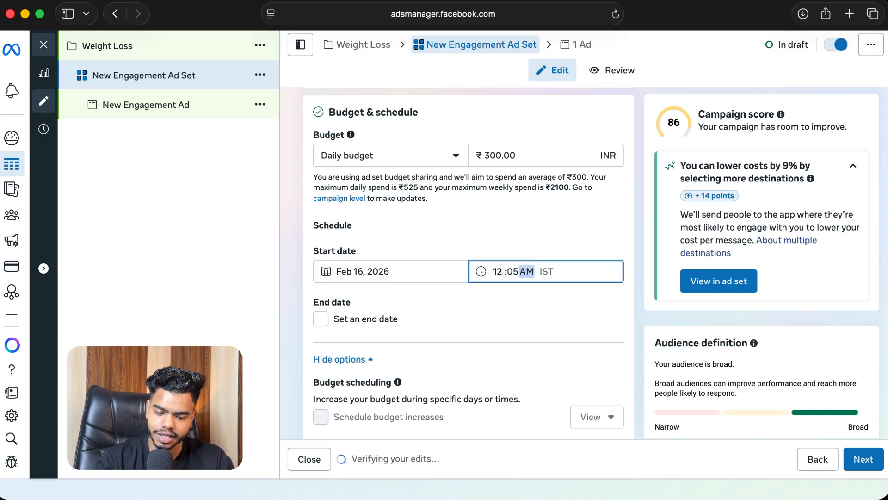
click(521, 220)
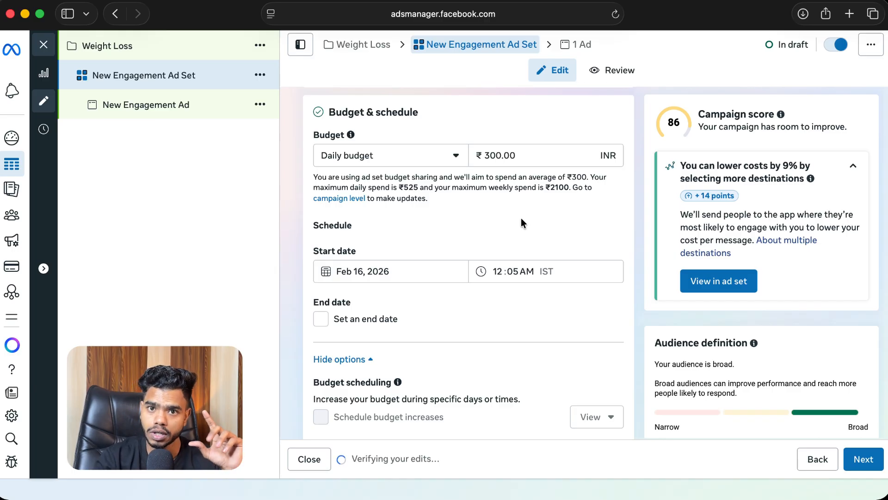
Step: Open the Locations editor in the Audience controls section
scroll(522, 221, down, 10)
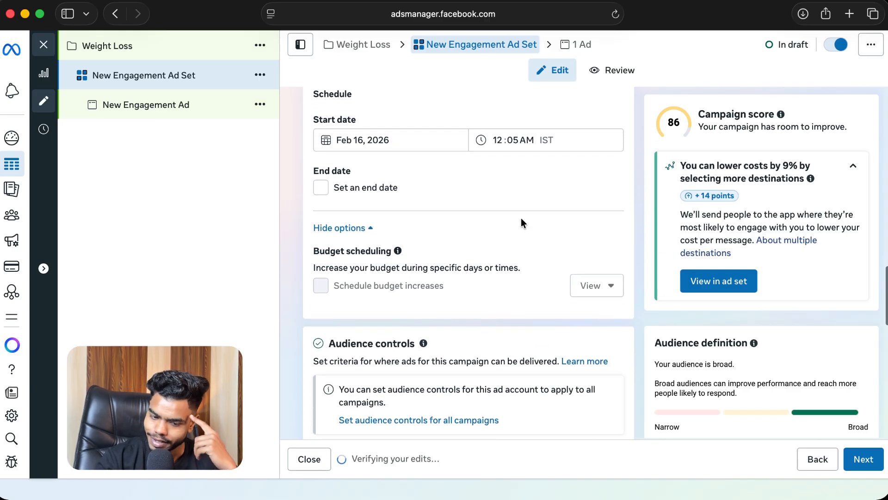
scroll(521, 223, down, 2)
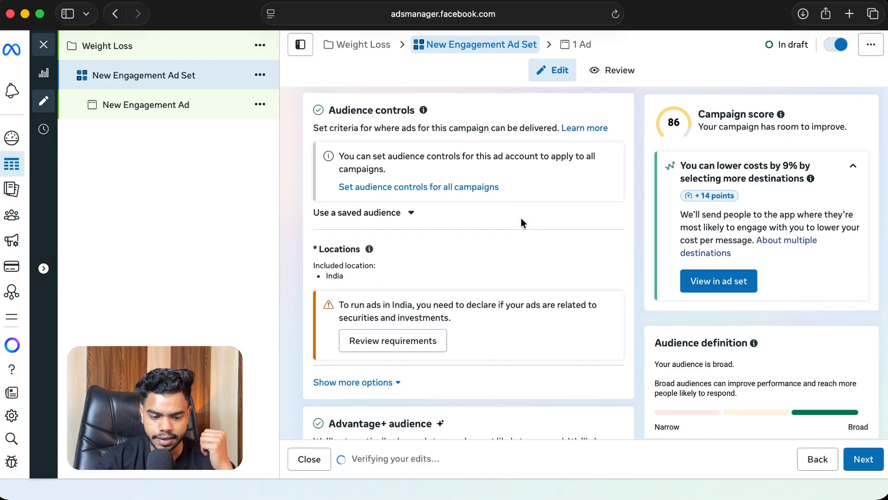
click(605, 253)
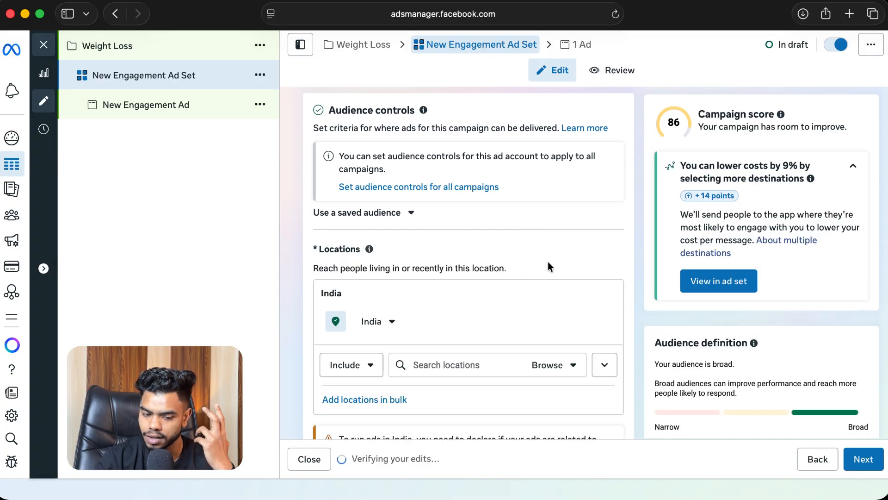
scroll(482, 264, down, 1)
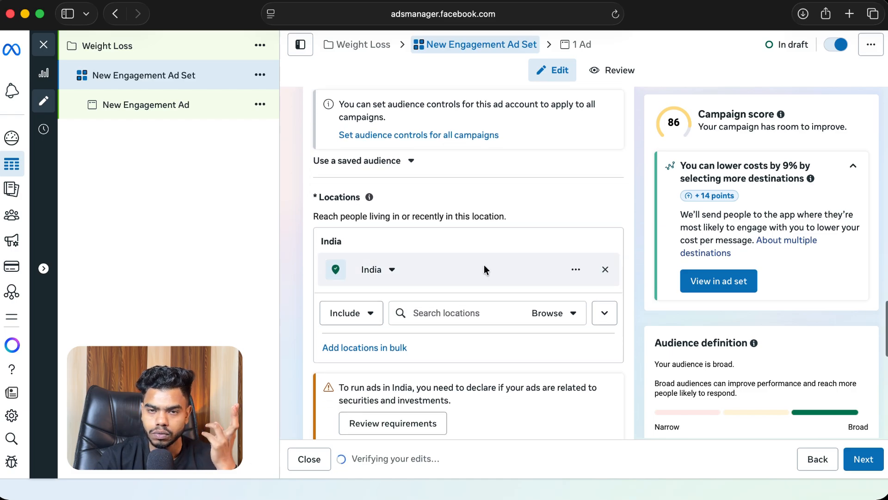
click(441, 312)
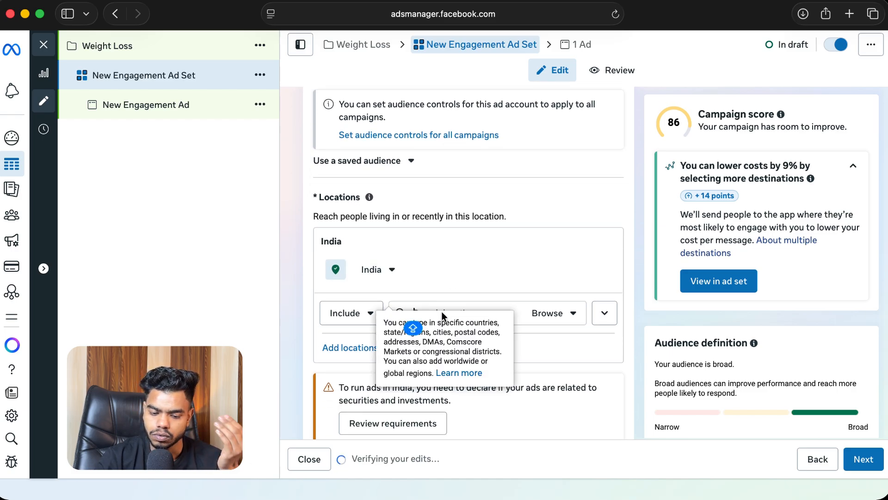
scroll(466, 200, down, 2)
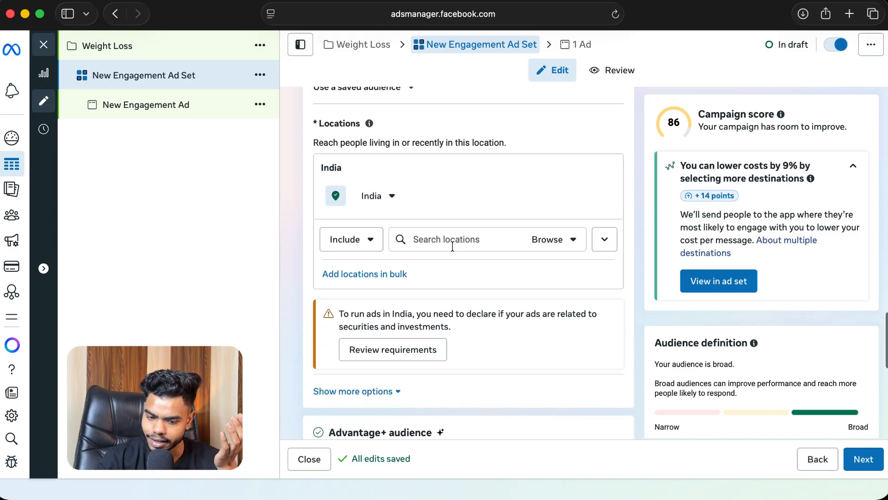
Step: Replace India with Karnataka as the audience location
click(447, 240)
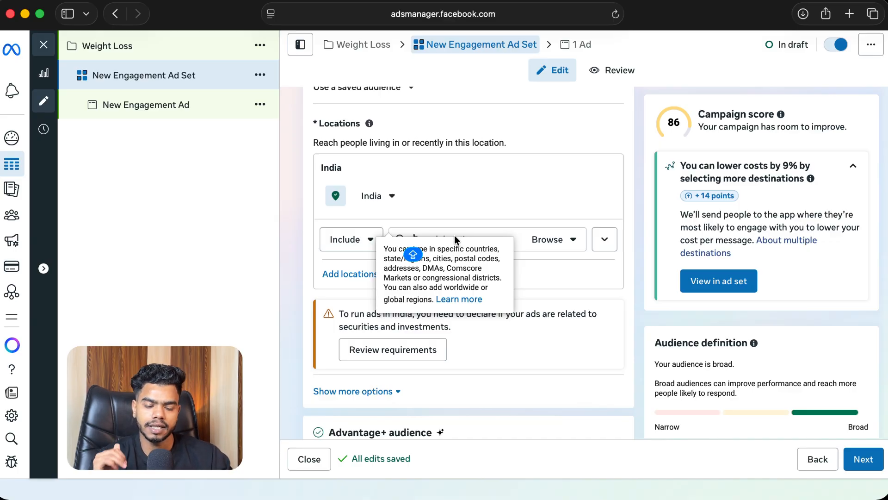
text(NOIDA)
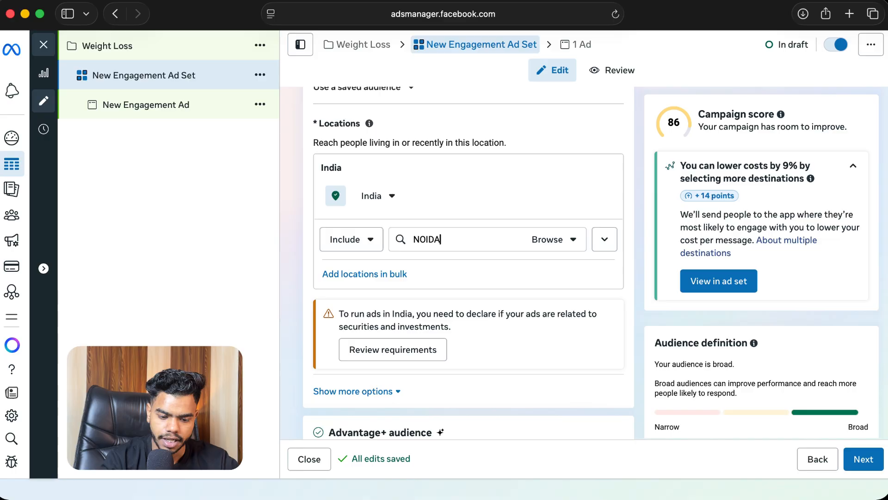
key(super+a)
text(NOIDA)
key(Down)
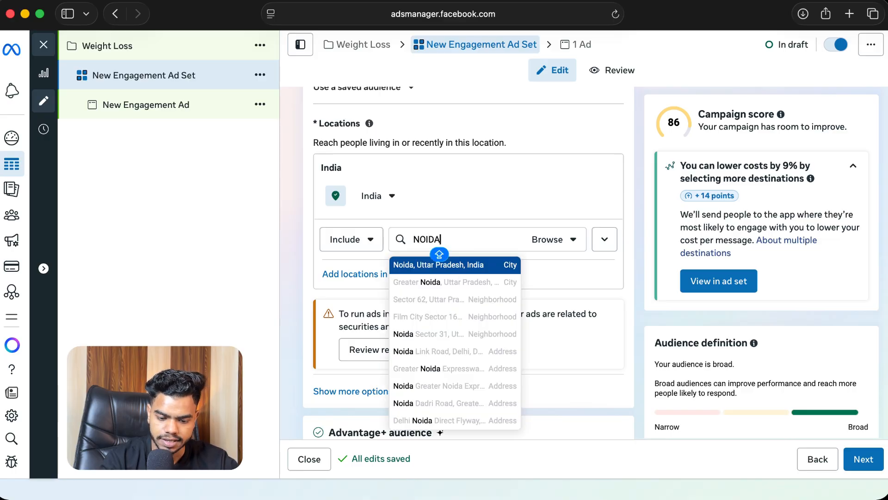
key(super+a)
text(KARA)
key(BackSpace)
text(N)
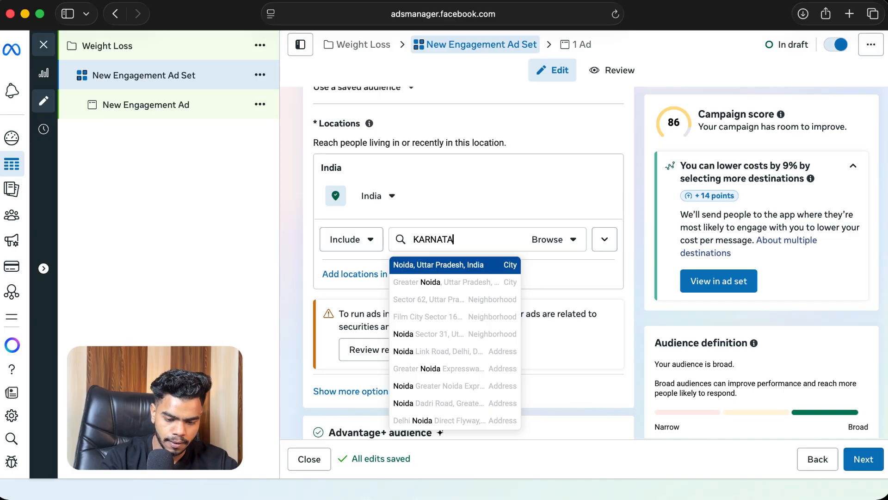
click(440, 265)
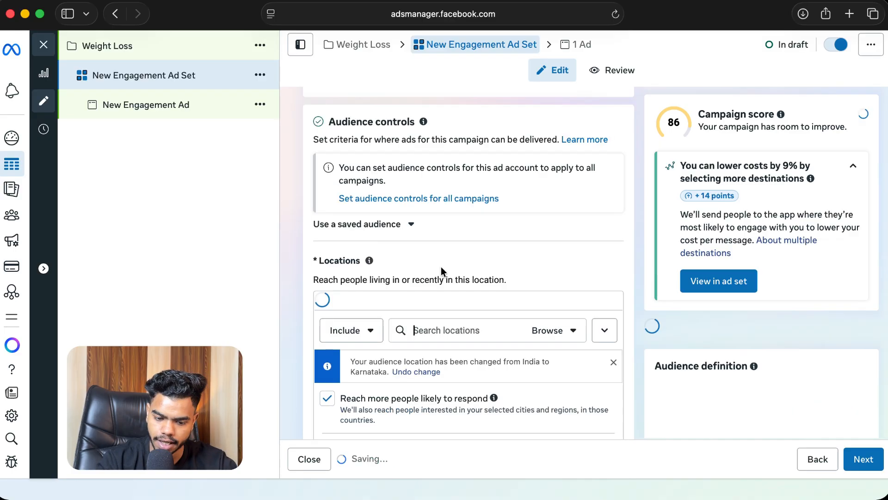
Step: Add Tamil Nadu as a second included location
text(chennai)
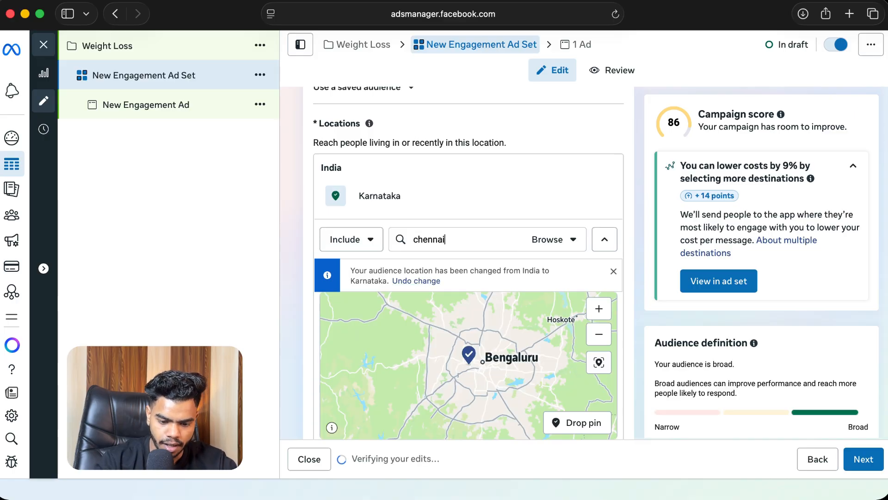
double_click(443, 250)
text(taml)
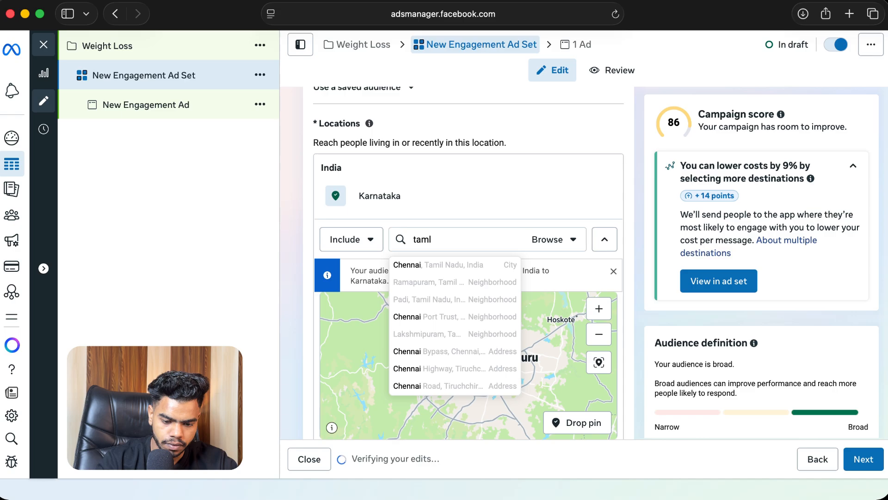
click(443, 254)
double_click(439, 243)
text(tam)
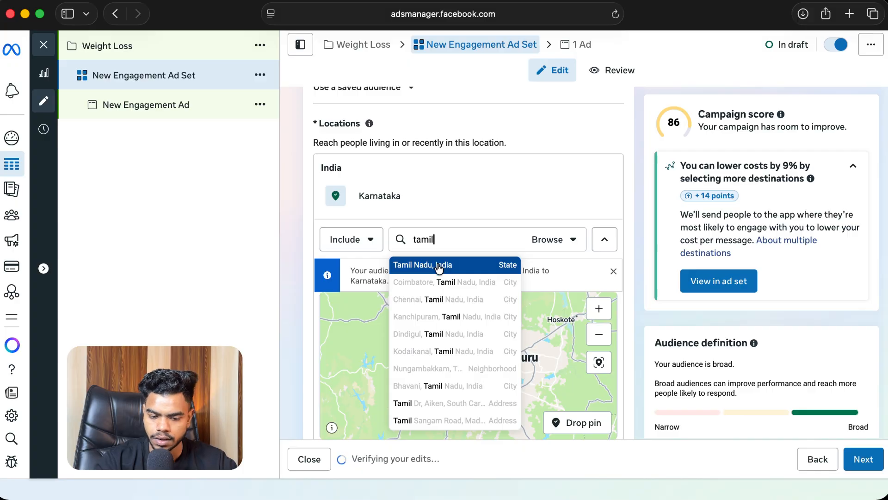
click(439, 265)
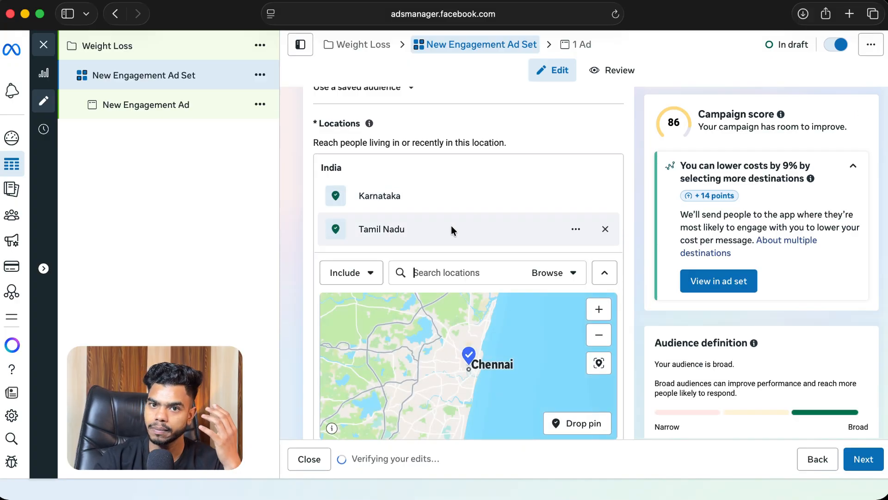
Step: Show more audience control options and set the minimum age to 25
scroll(457, 203, down, 5)
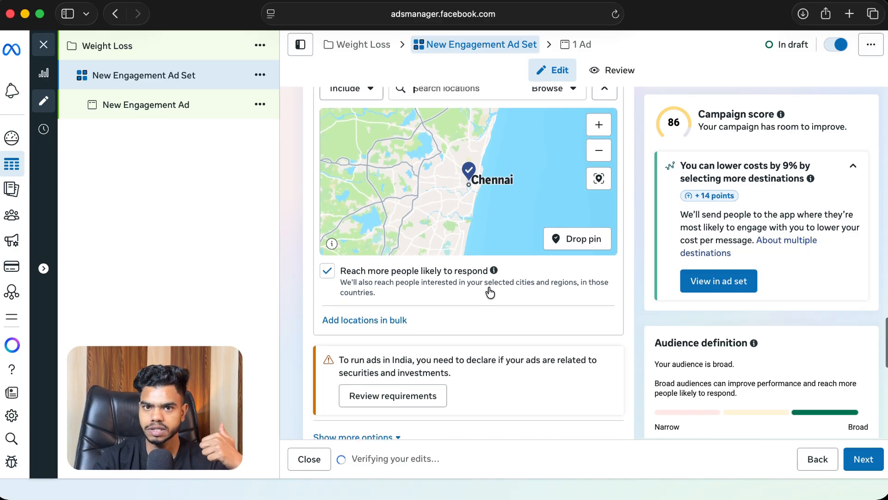
scroll(490, 293, down, 1)
scroll(489, 293, down, 2)
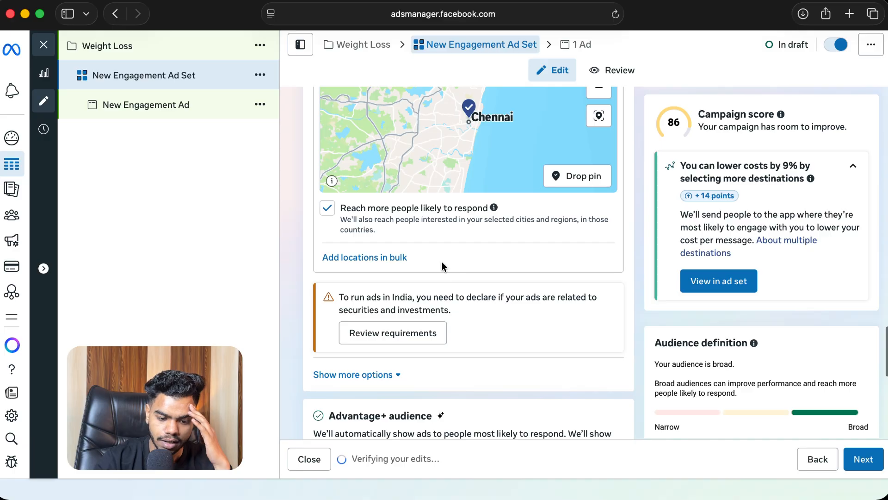
scroll(475, 230, up, 1)
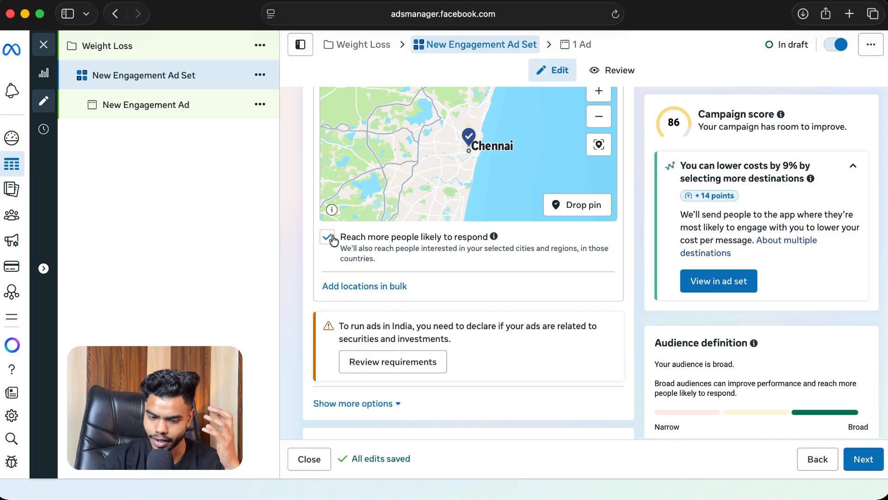
scroll(488, 264, down, 3)
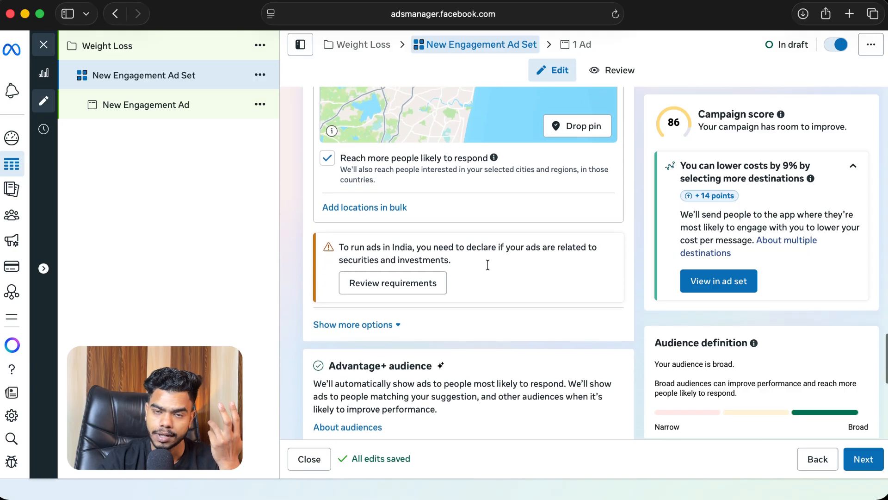
scroll(488, 265, down, 3)
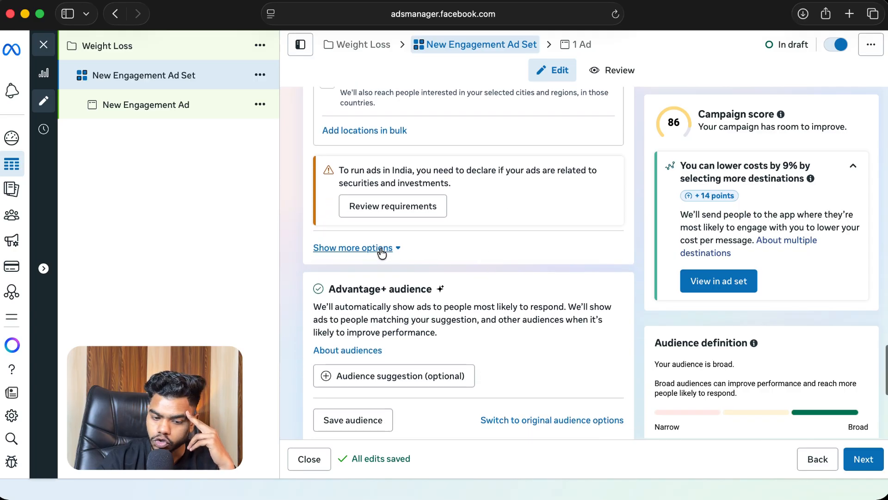
click(382, 251)
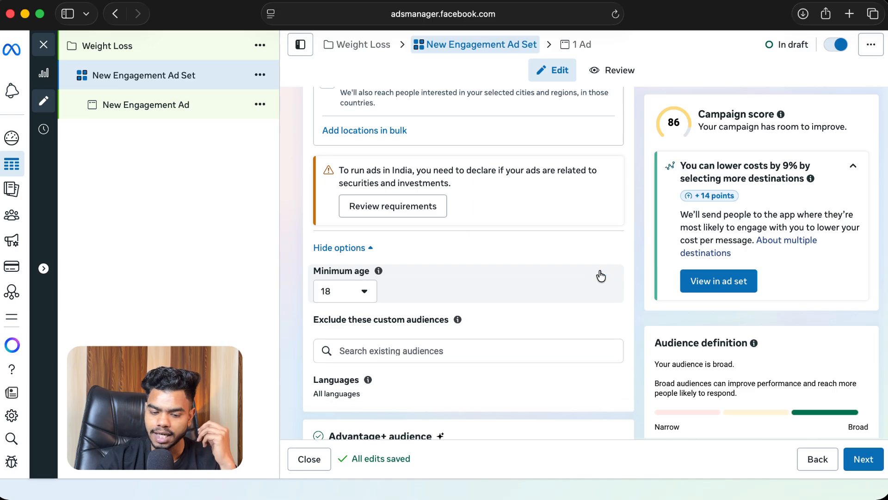
scroll(496, 273, down, 2)
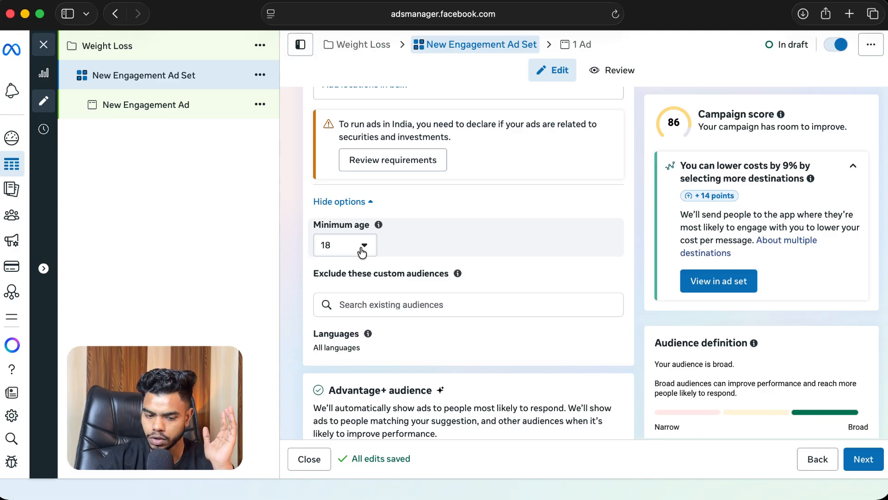
click(362, 250)
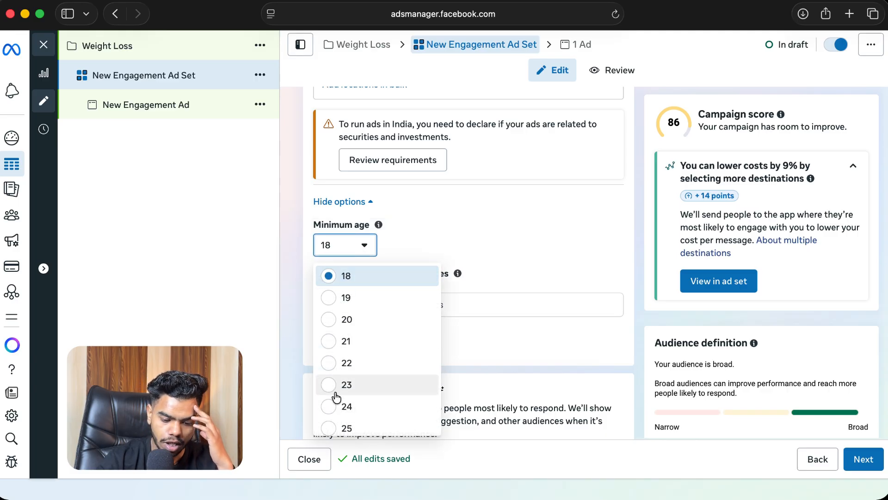
scroll(337, 396, down, 1)
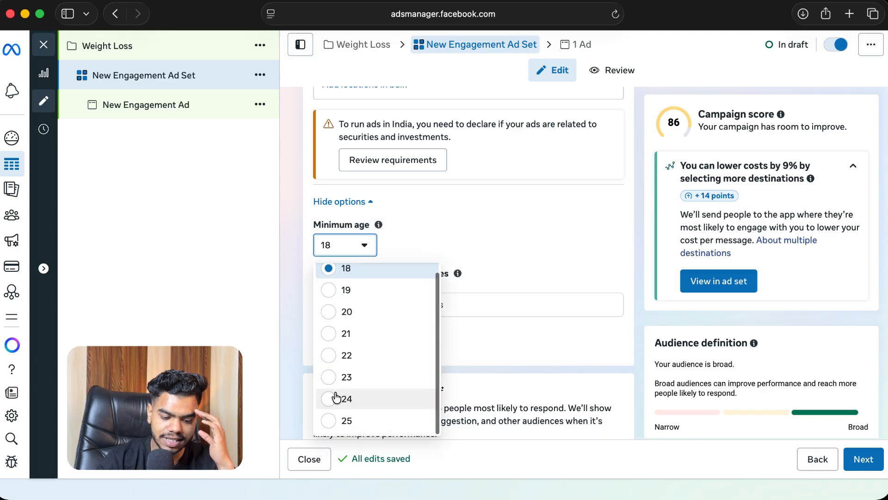
click(329, 422)
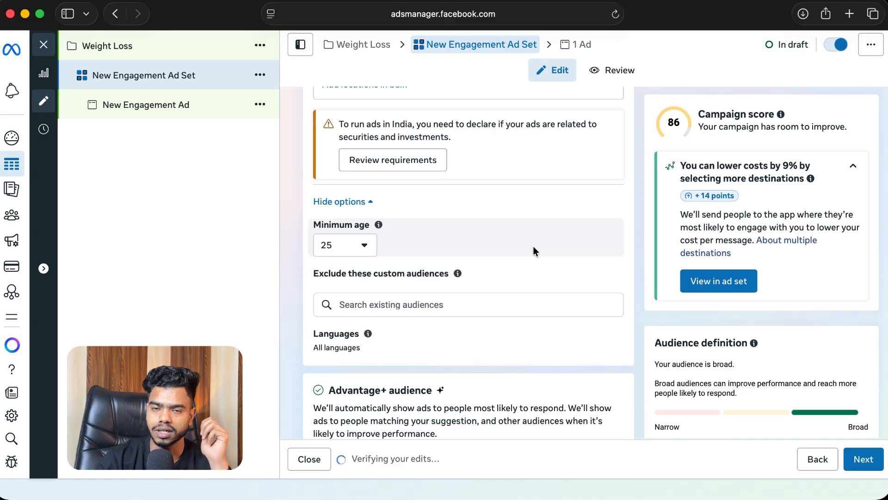
Step: Open the optional audience suggestion under Advantage+ audience
scroll(532, 245, down, 4)
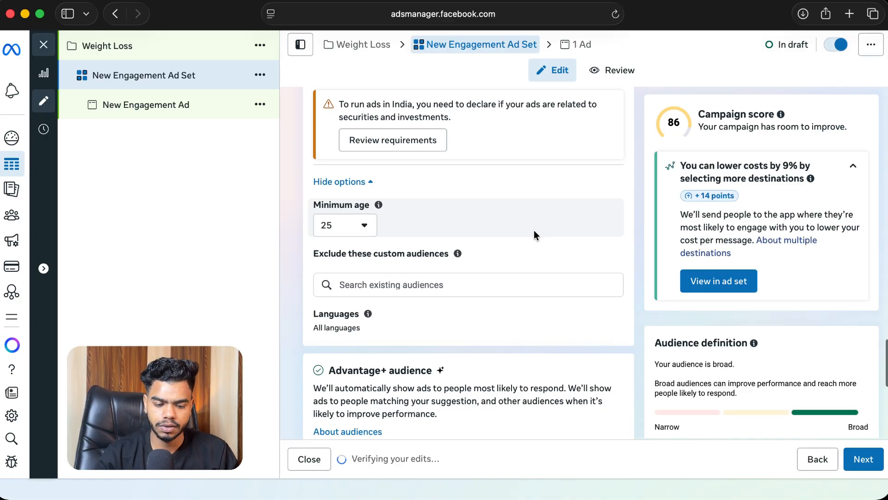
scroll(534, 236, down, 1)
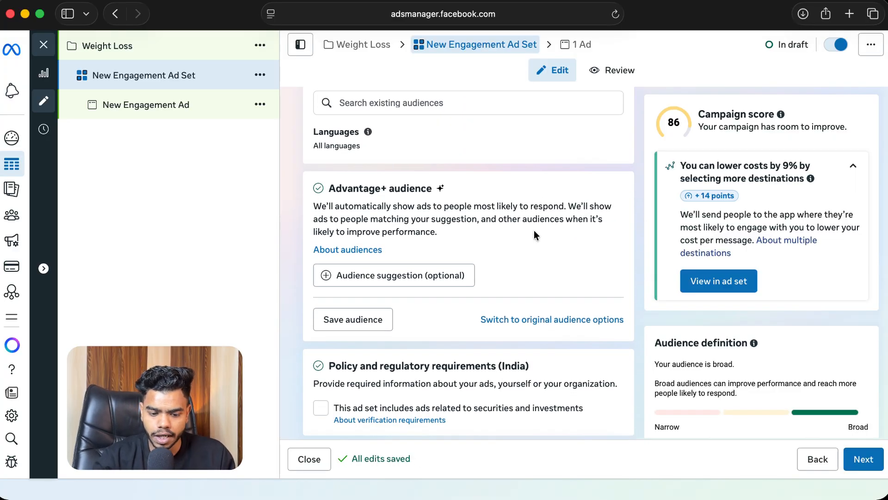
scroll(534, 236, down, 1)
click(451, 245)
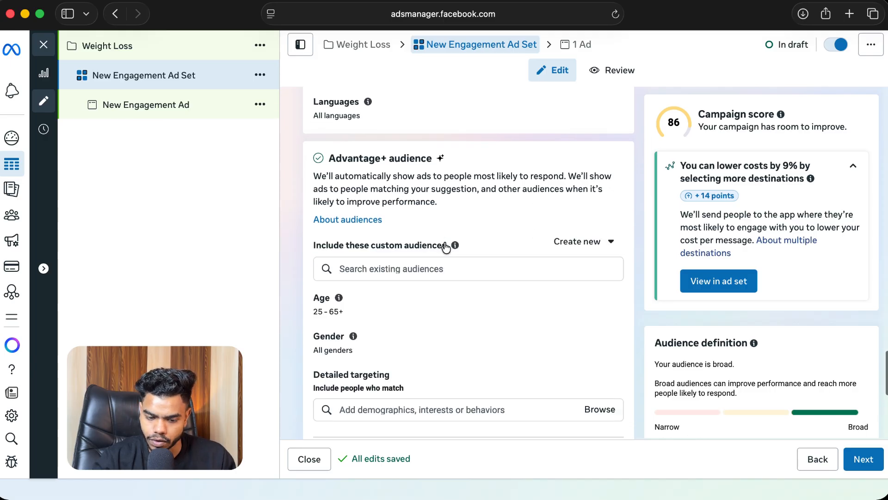
Step: Set the suggested audience's age range to 25–40 and its gender to Women
scroll(545, 218, down, 2)
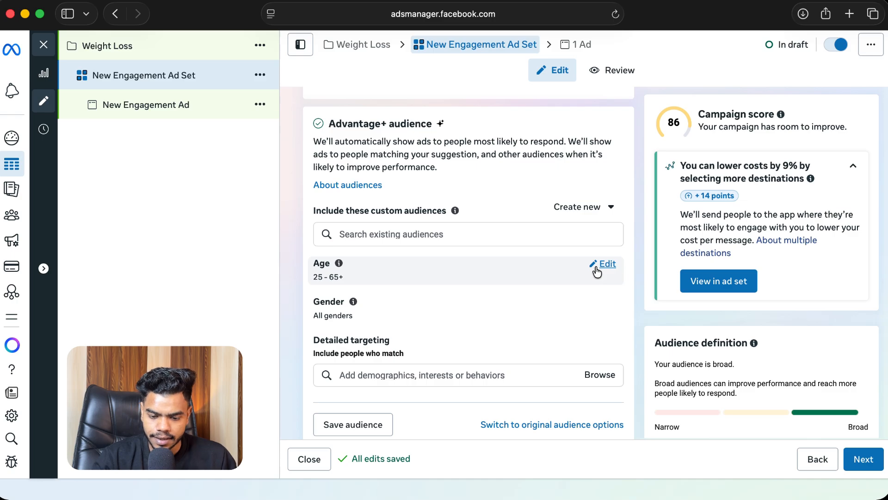
click(597, 271)
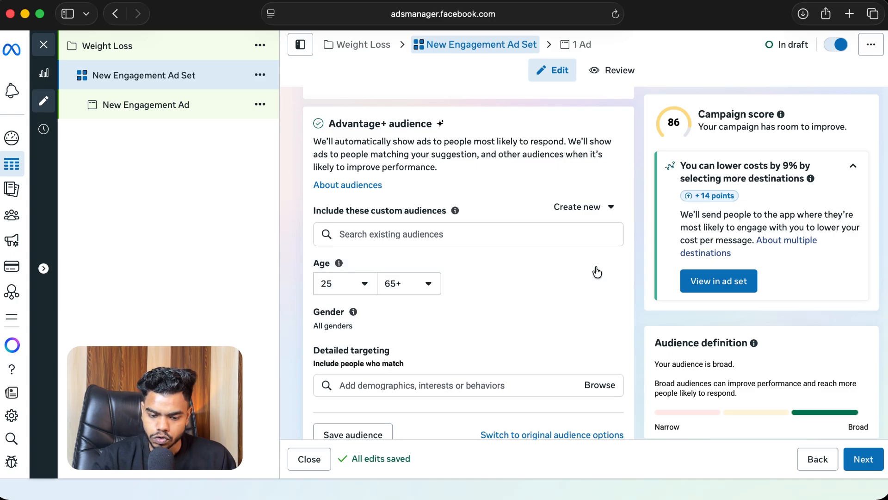
click(411, 293)
scroll(419, 357, up, 5)
scroll(419, 356, up, 3)
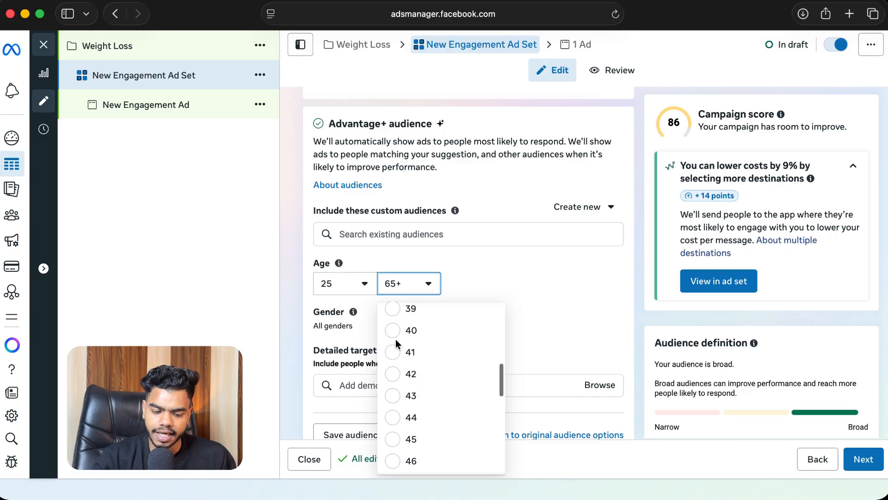
click(396, 330)
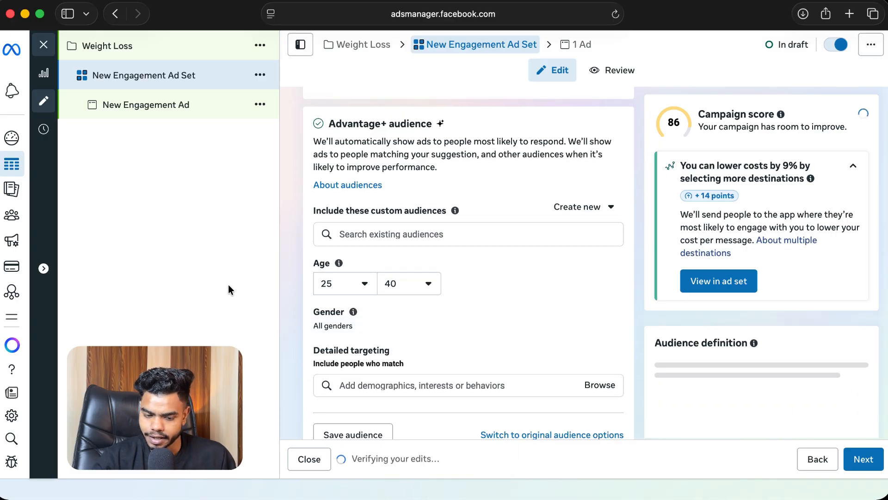
click(606, 312)
click(427, 332)
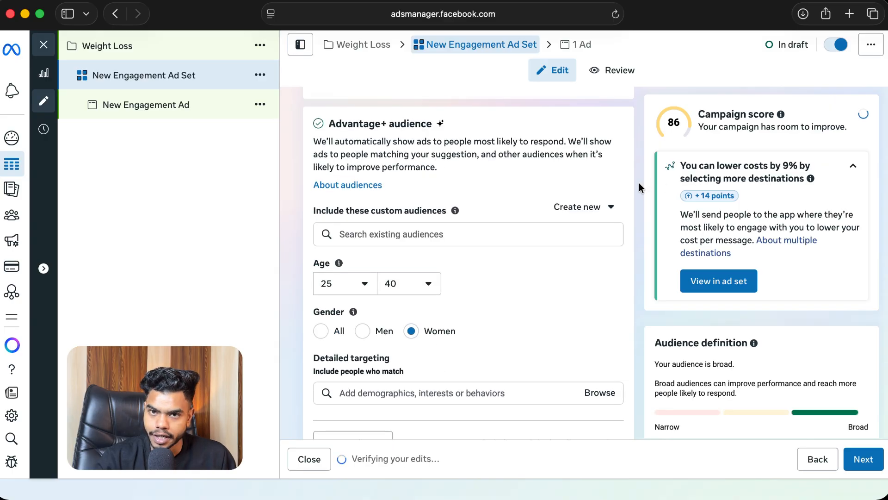
Step: Search detailed targeting for diet and add Healthy diet (personal care) as an interest
scroll(583, 164, down, 5)
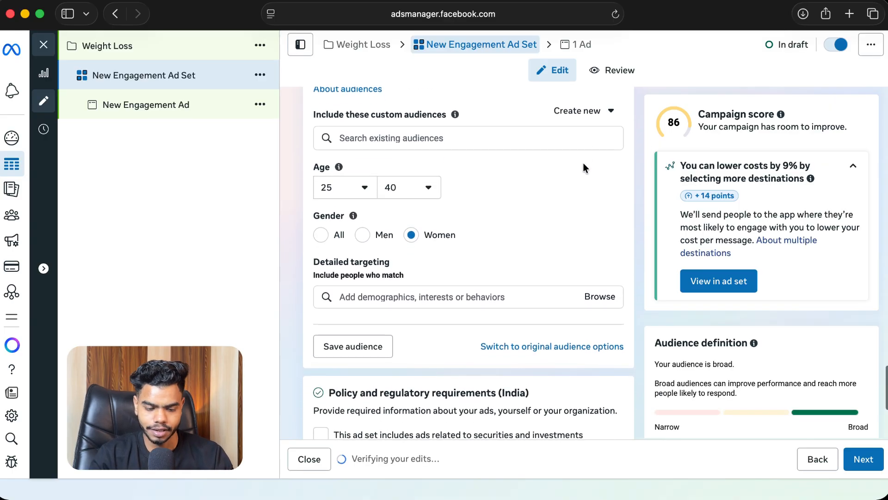
scroll(583, 167, down, 2)
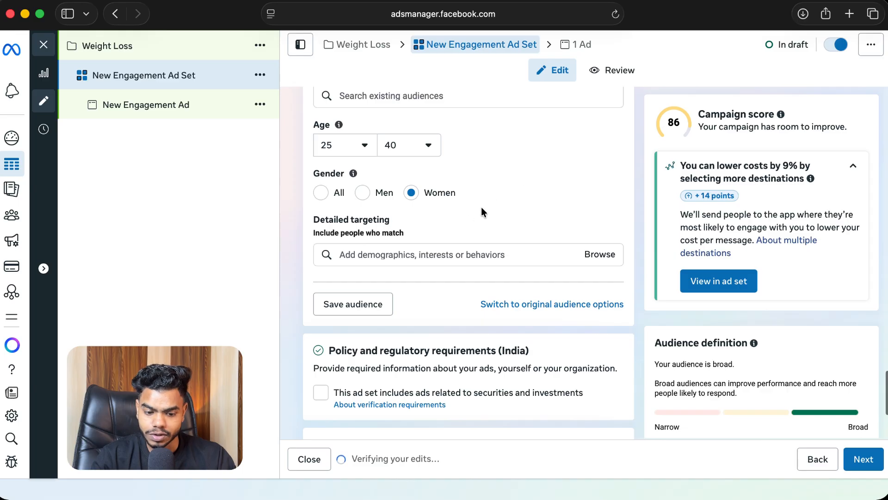
click(371, 254)
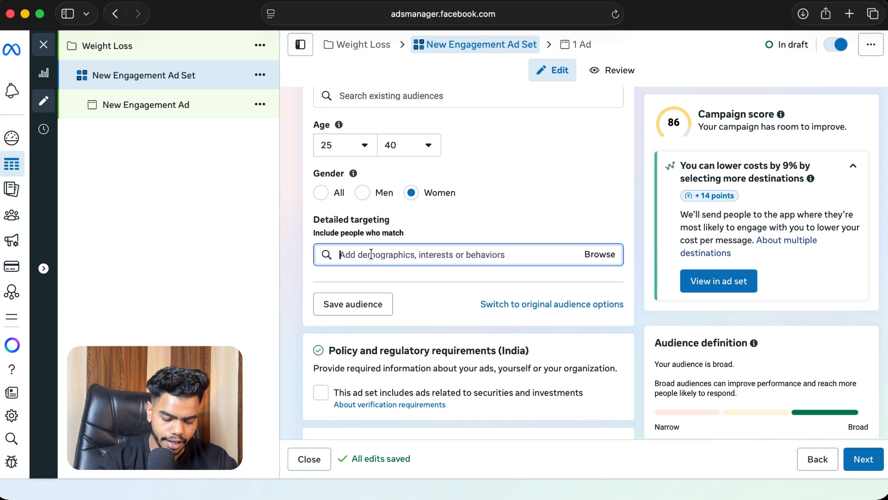
text(diet)
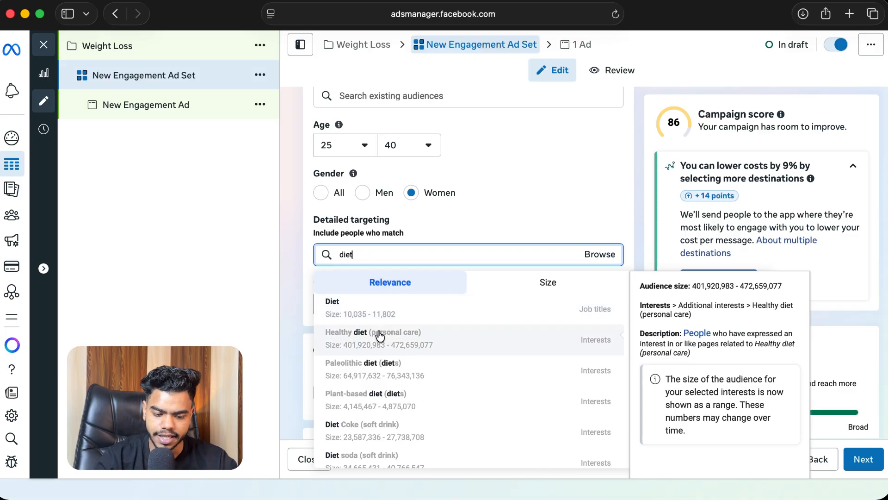
click(381, 333)
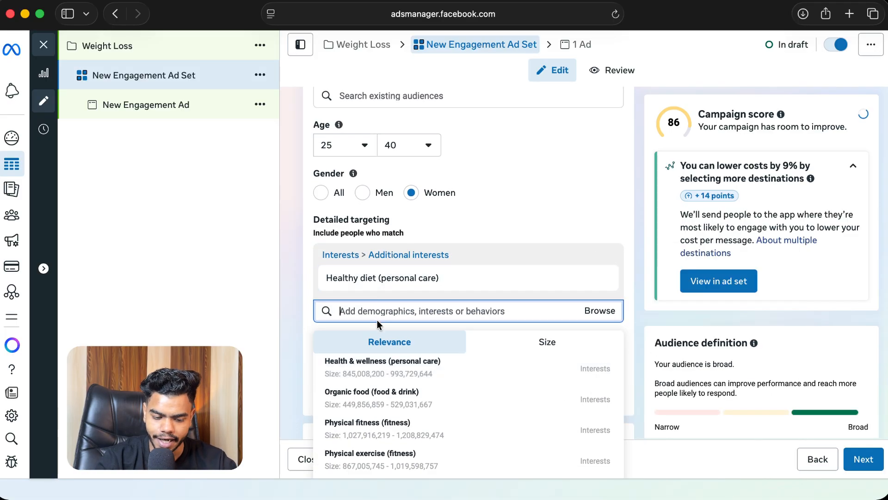
Step: Add Healthy Habits (website) as a second detailed targeting interest from the suggestions
scroll(376, 321, down, 5)
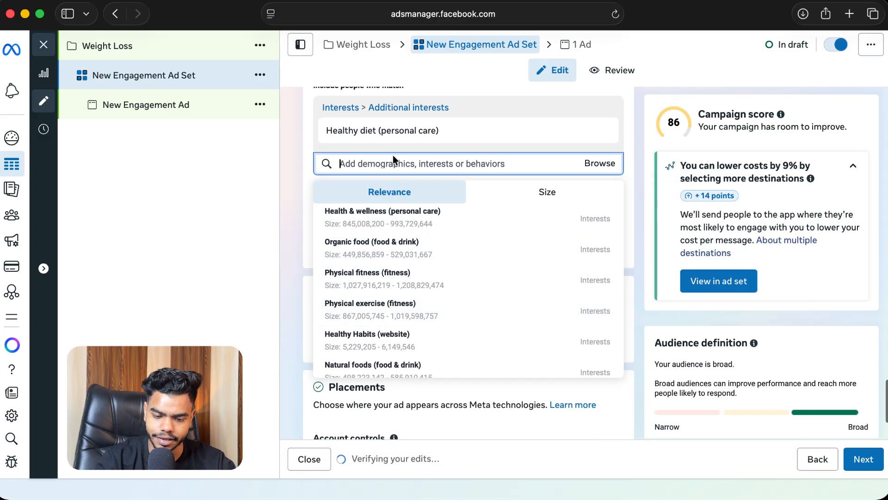
scroll(399, 269, down, 3)
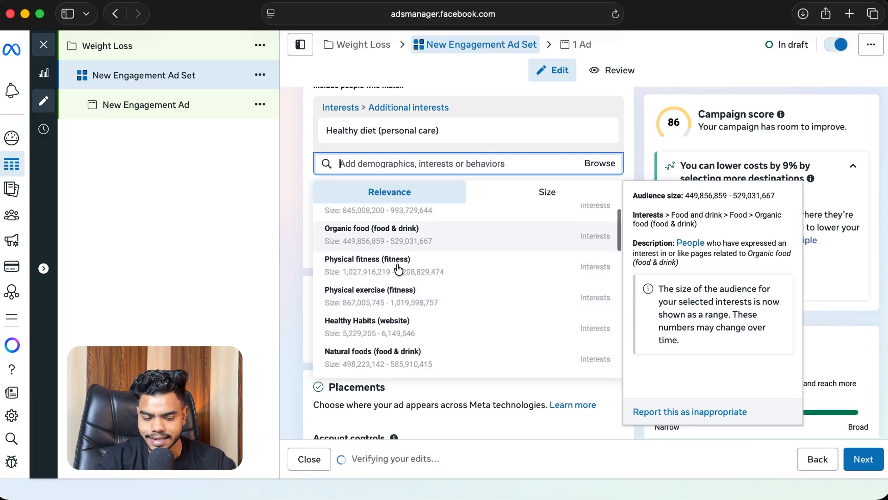
scroll(398, 268, down, 5)
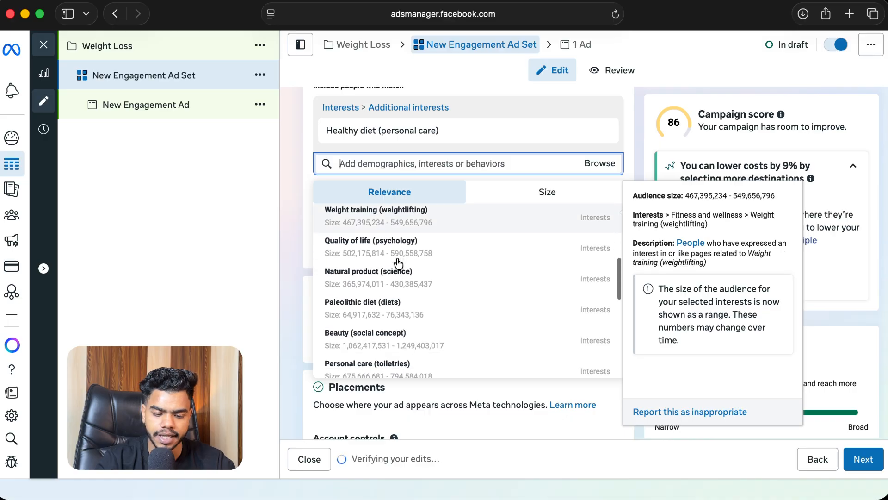
scroll(399, 264, down, 4)
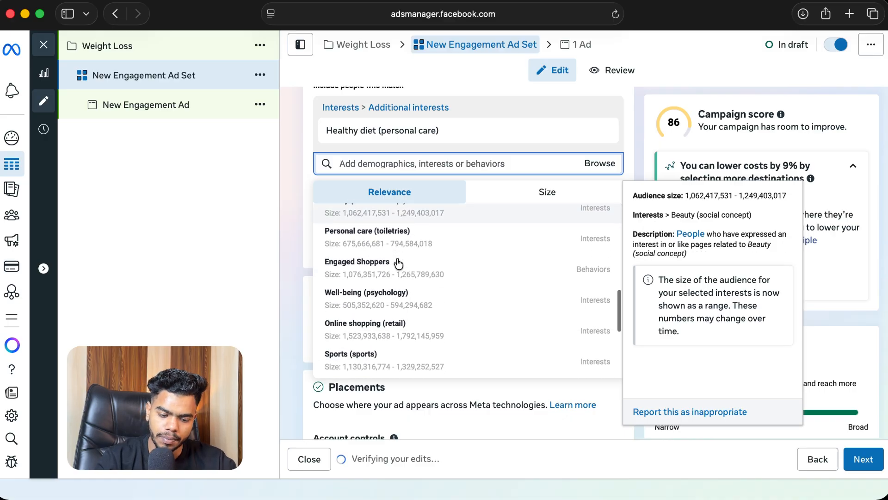
scroll(398, 265, up, 10)
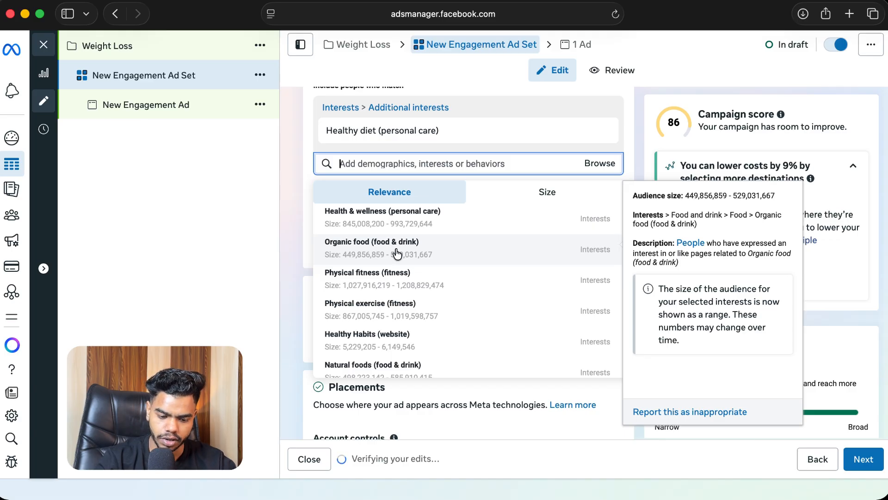
click(369, 334)
scroll(394, 287, down, 3)
scroll(396, 286, down, 2)
scroll(383, 291, down, 5)
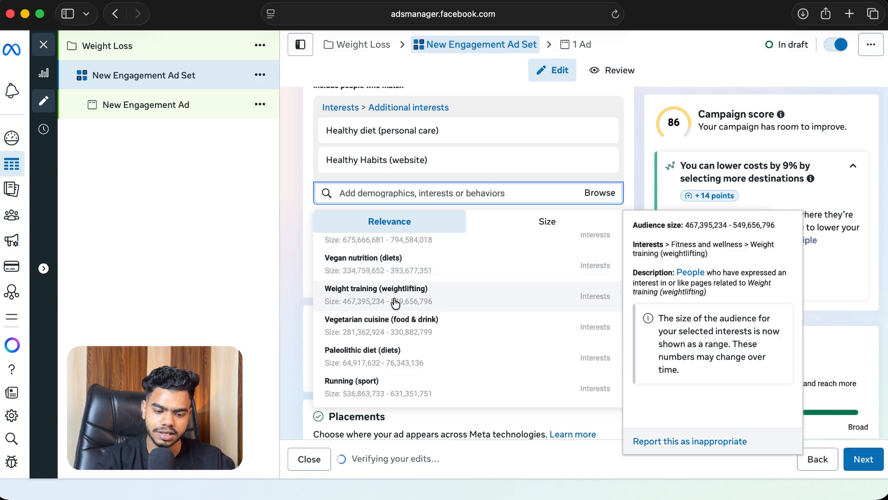
click(224, 231)
Step: Switch placements to Manual placements and deselect Facebook as a platform, keeping Instagram
scroll(453, 254, down, 1)
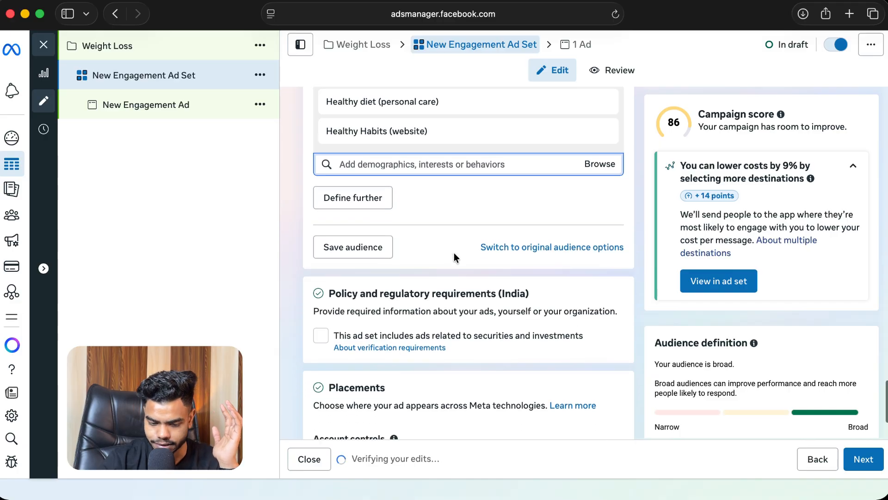
scroll(454, 254, down, 3)
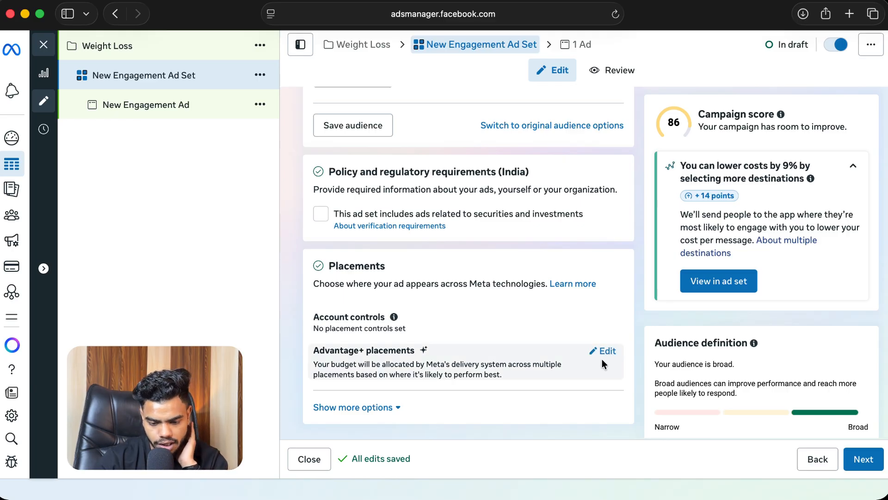
click(602, 356)
scroll(391, 320, down, 3)
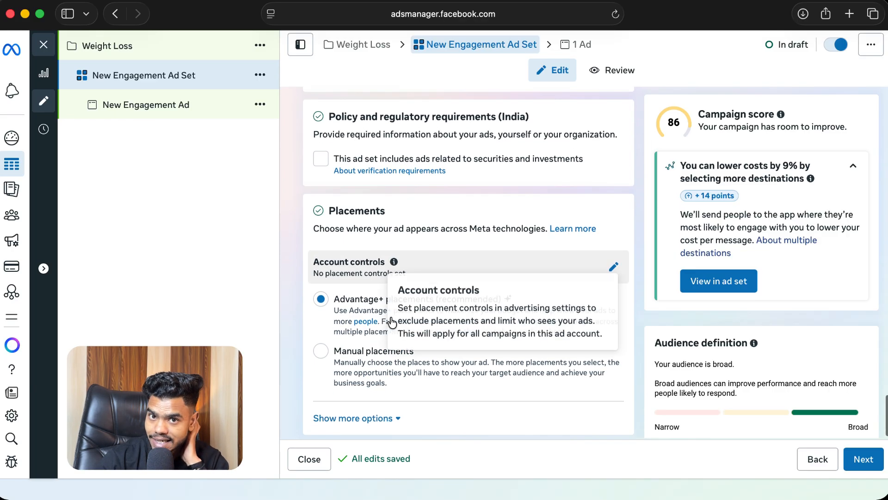
click(321, 340)
scroll(458, 316, down, 8)
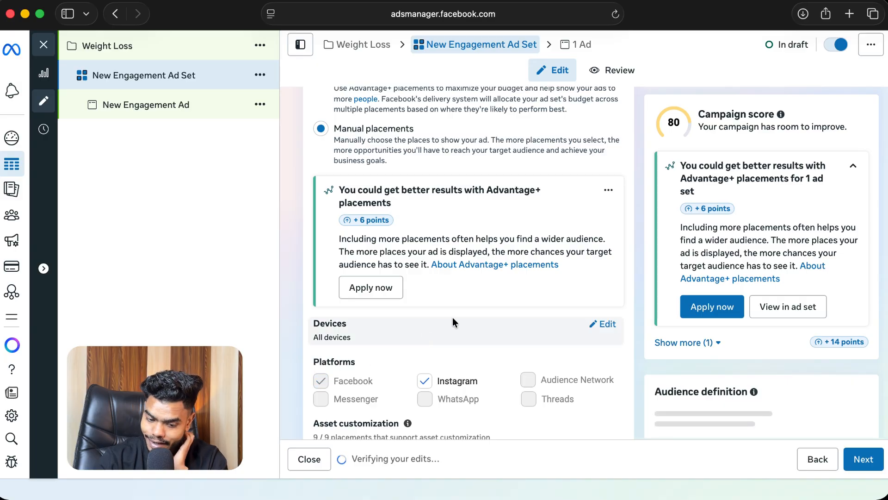
scroll(452, 317, down, 3)
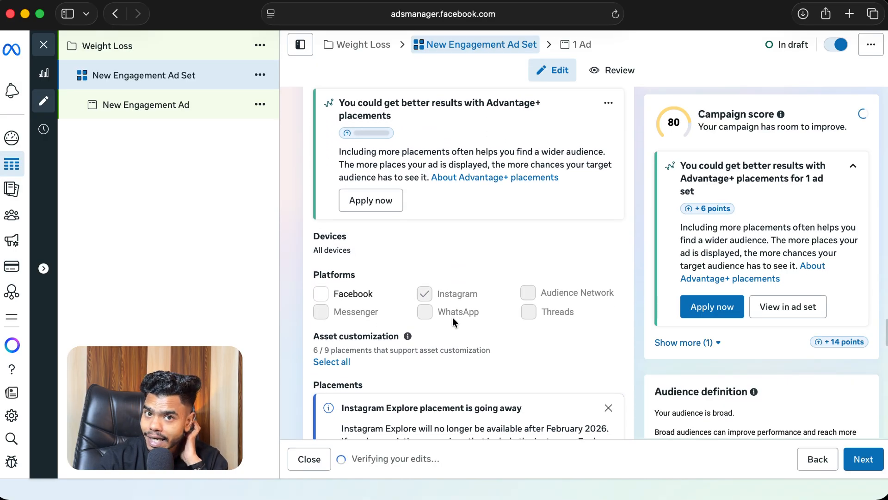
click(324, 294)
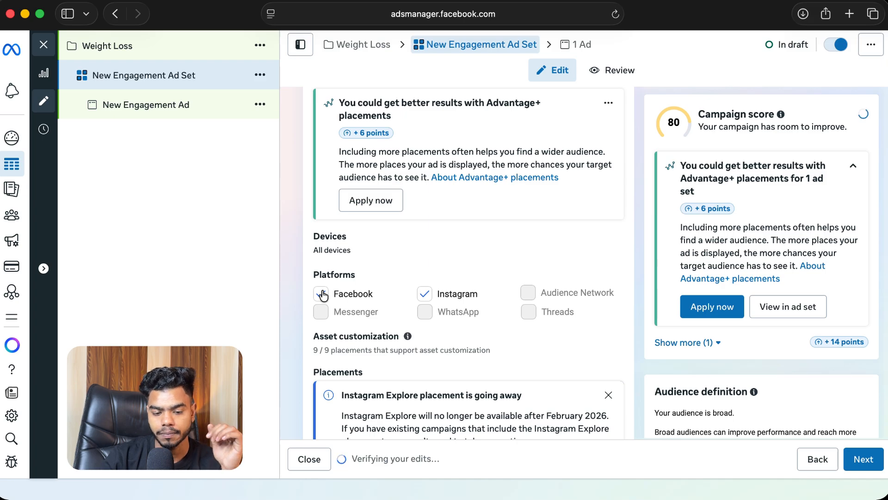
Step: Review the selected placements and continue to the ad level
scroll(454, 255, down, 6)
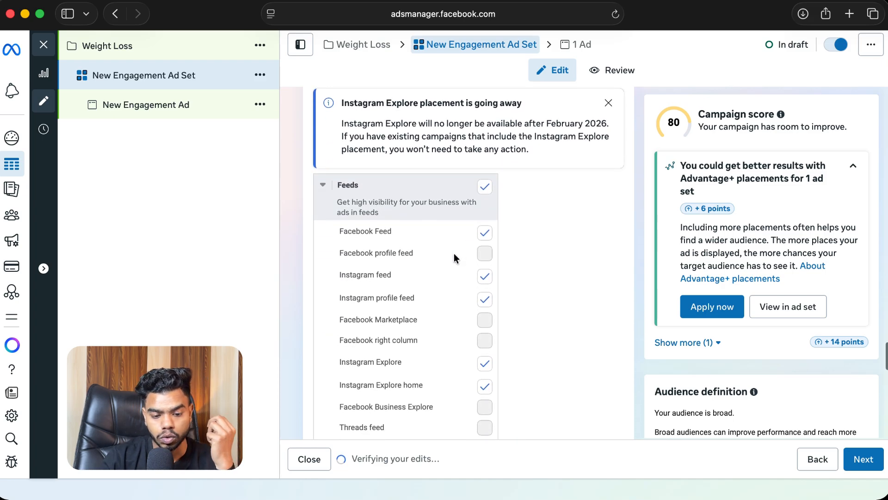
scroll(453, 253, down, 4)
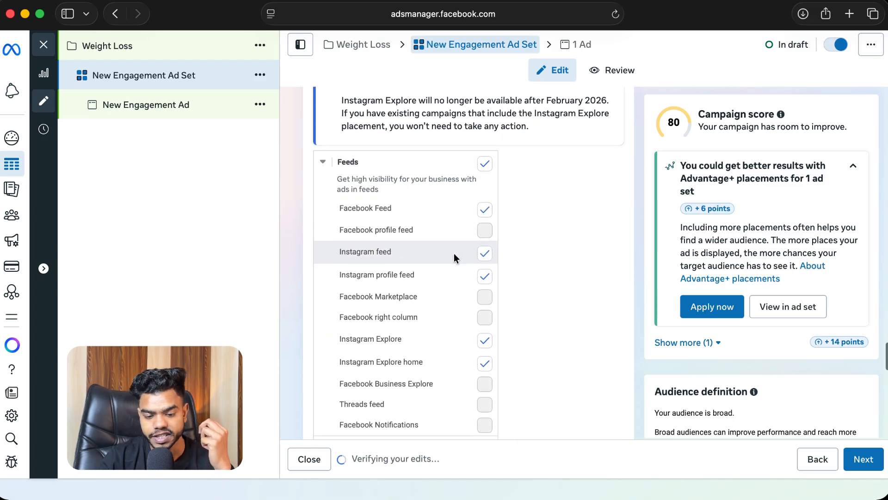
click(871, 458)
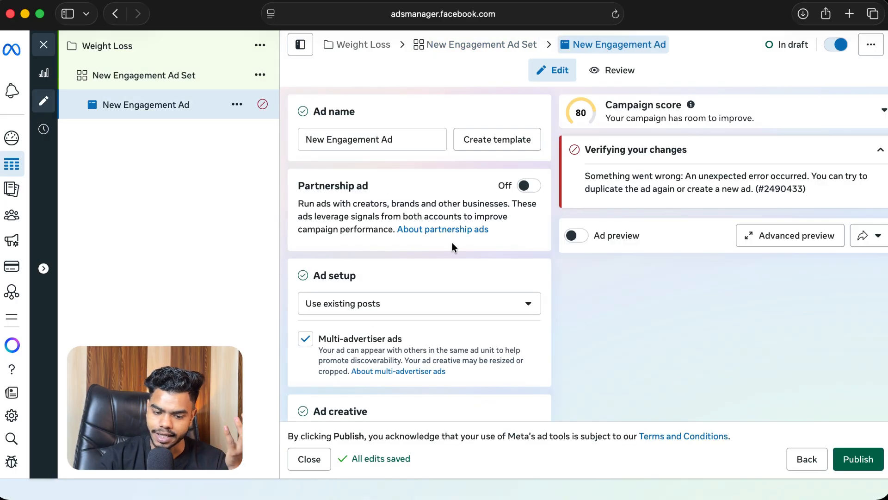
Step: Change the ad setup from existing posts to Create ad
scroll(413, 216, down, 2)
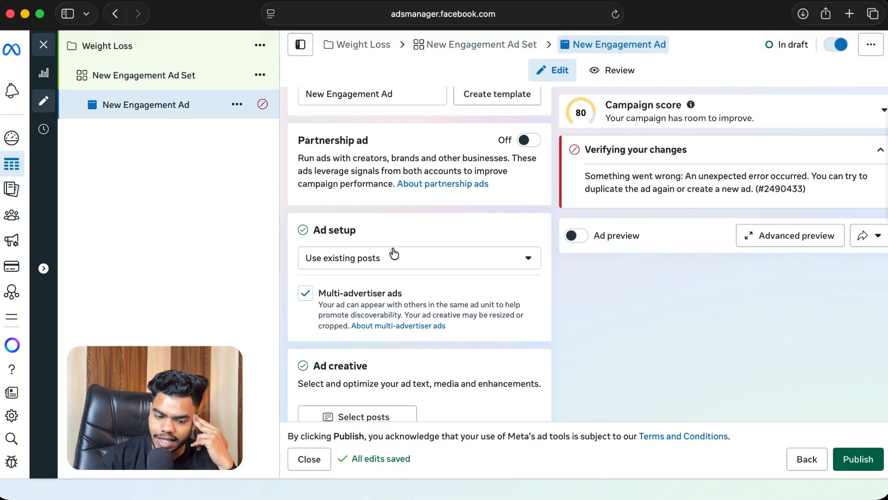
click(365, 262)
click(351, 287)
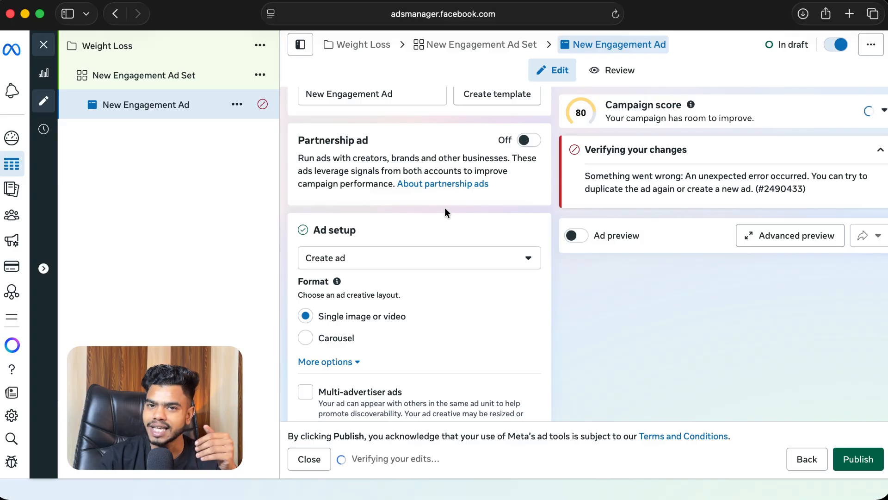
Step: Try to set up a video ad creative using a 540 x 960 Instagram video
scroll(445, 207, down, 5)
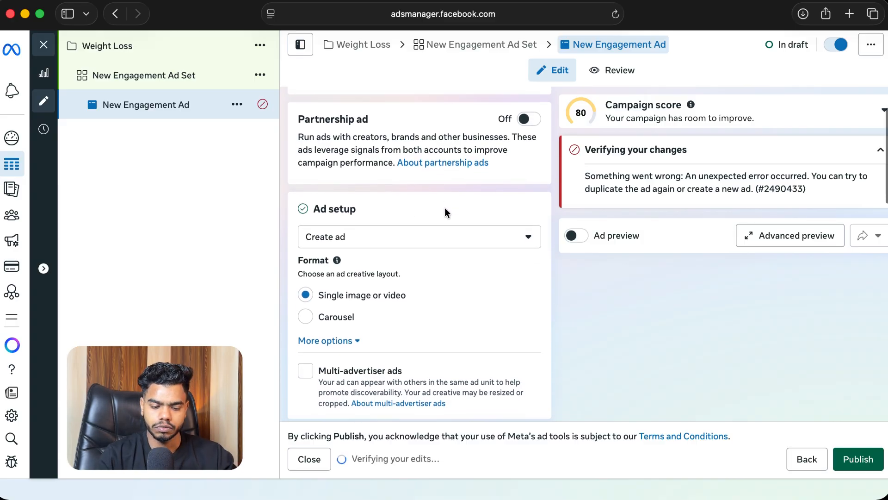
scroll(445, 213, down, 4)
click(372, 286)
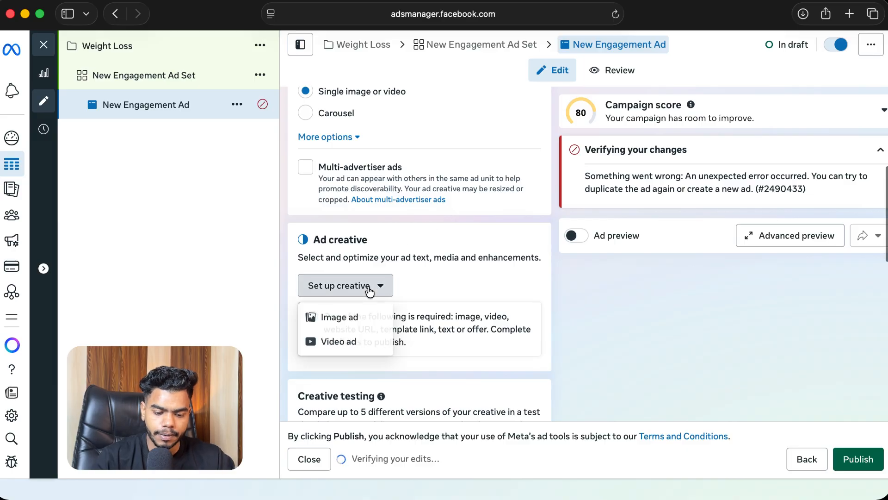
click(341, 342)
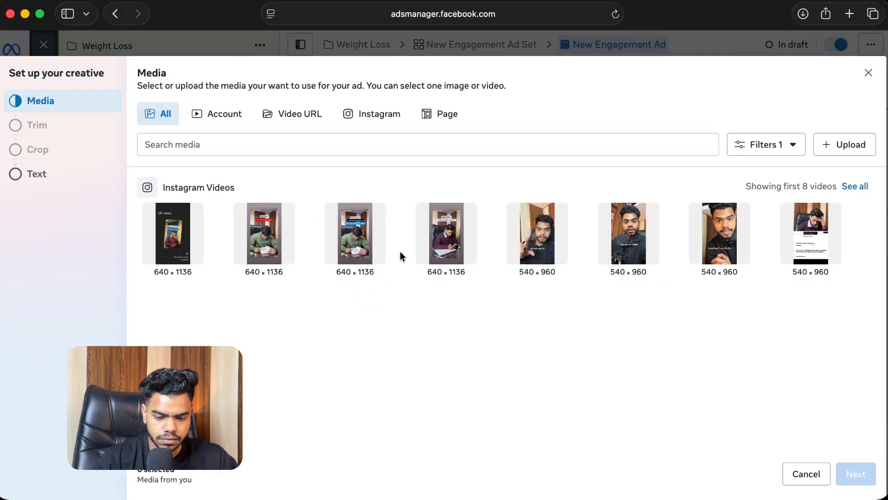
click(704, 235)
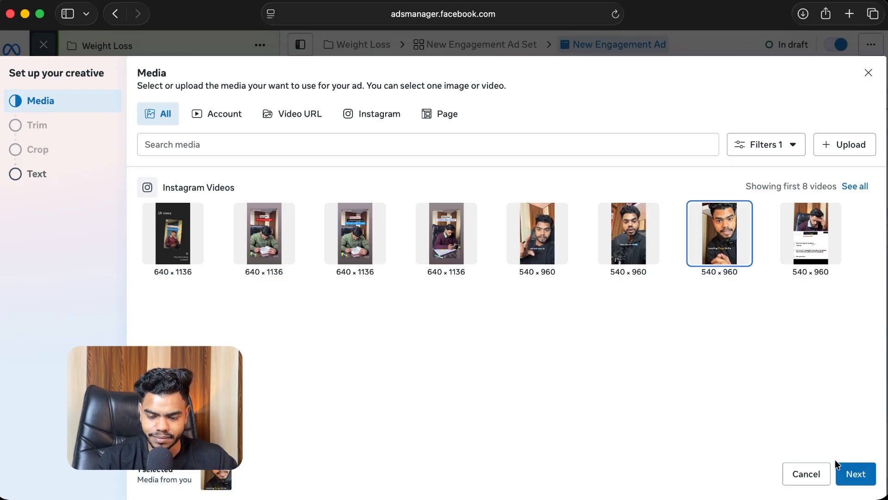
click(855, 474)
click(855, 473)
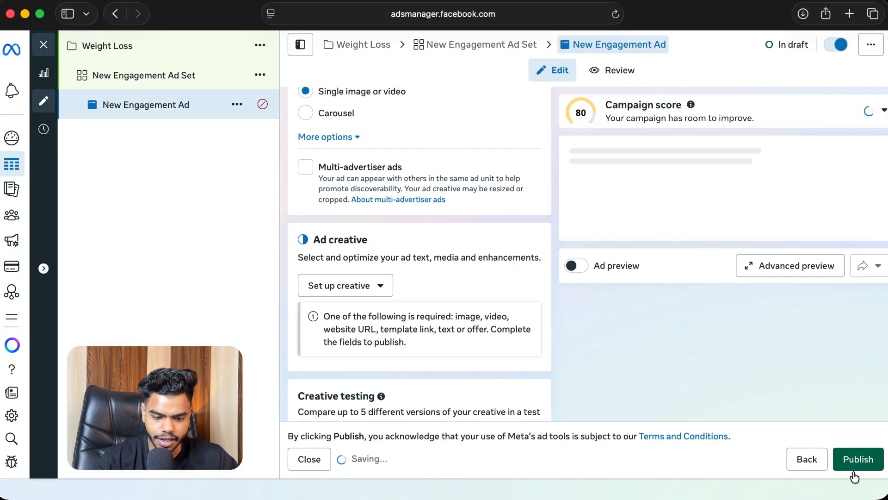
Step: Set up an image ad creative using IMG_4302.jpg, confirming the crop and text pages
scroll(477, 222, down, 2)
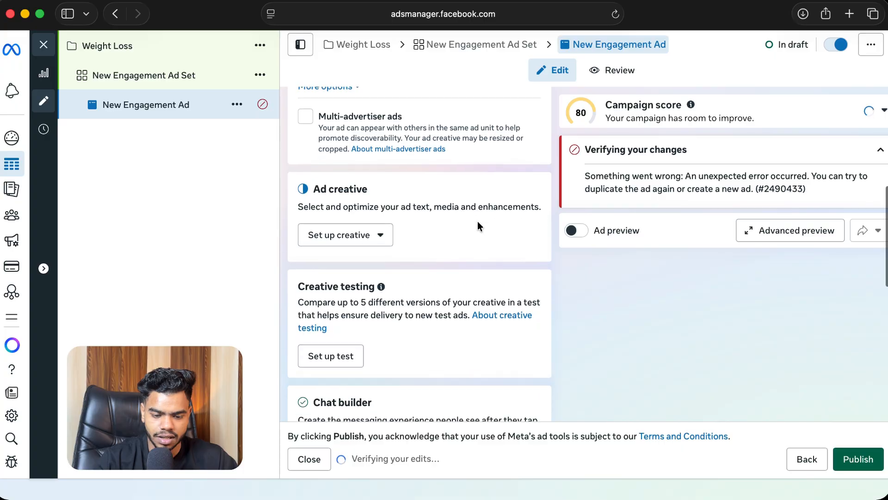
click(367, 231)
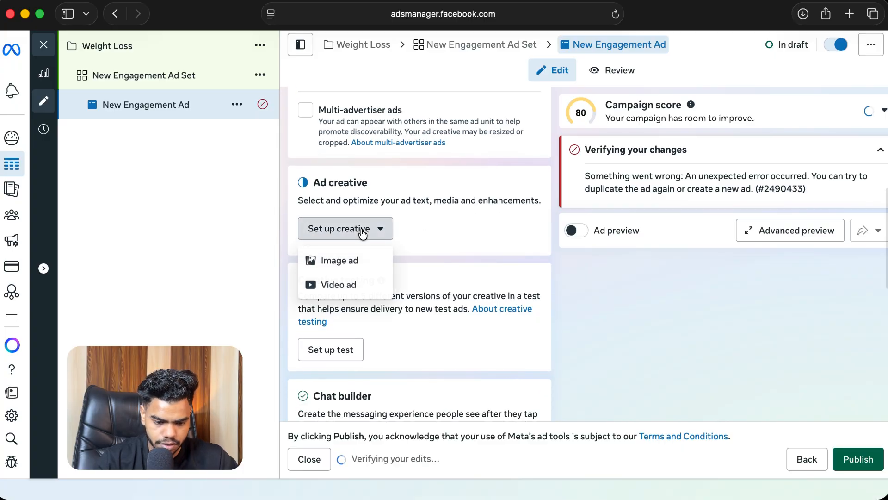
click(341, 258)
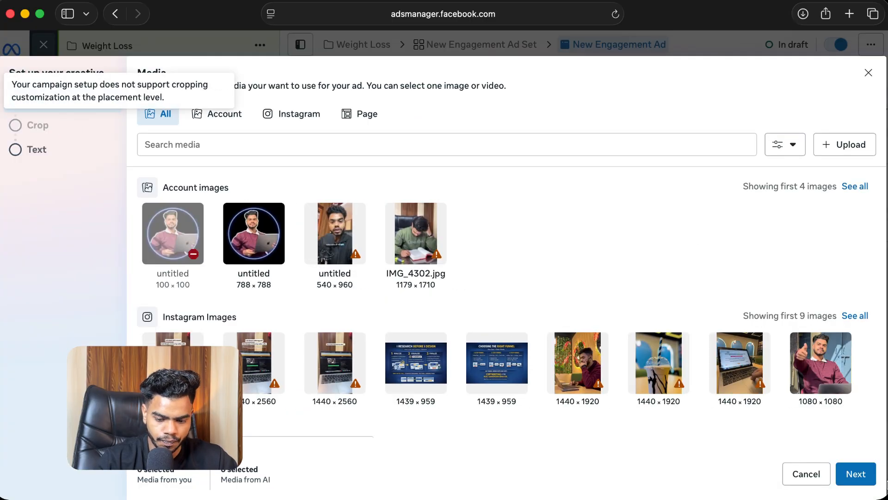
click(397, 248)
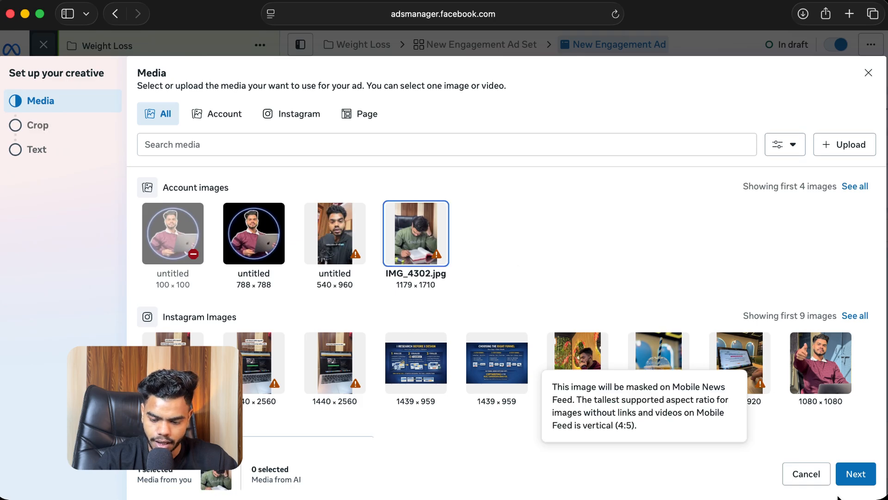
click(855, 477)
click(854, 480)
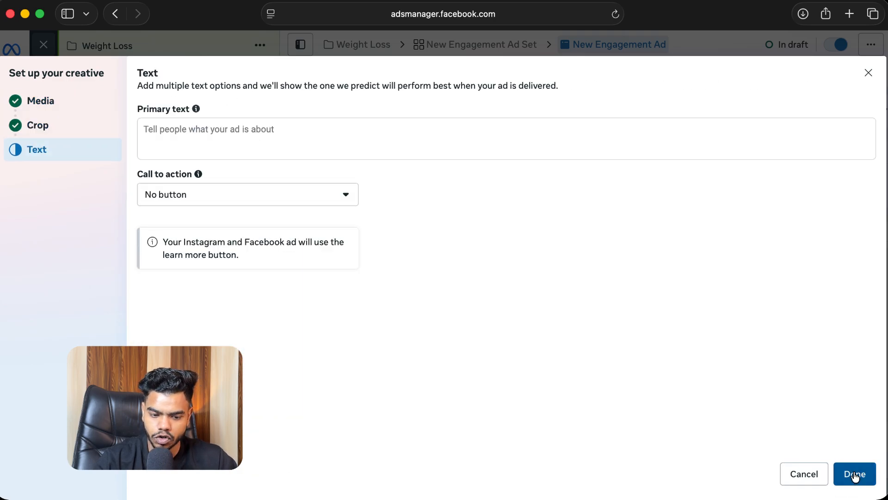
click(855, 477)
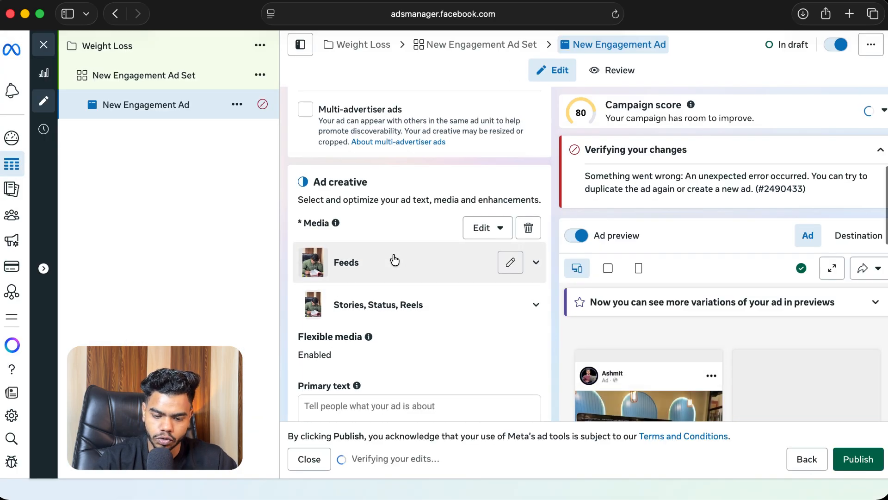
Step: Remove the image media from the ad creative
scroll(527, 193, down, 1)
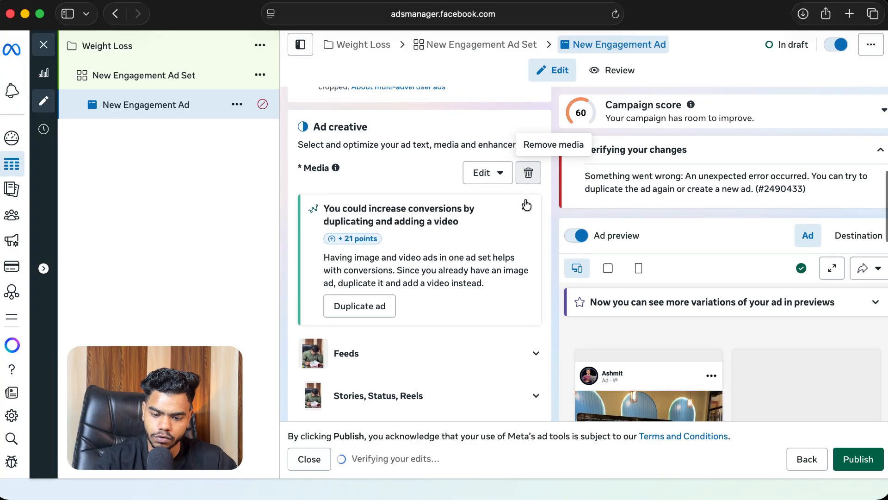
scroll(421, 180, down, 4)
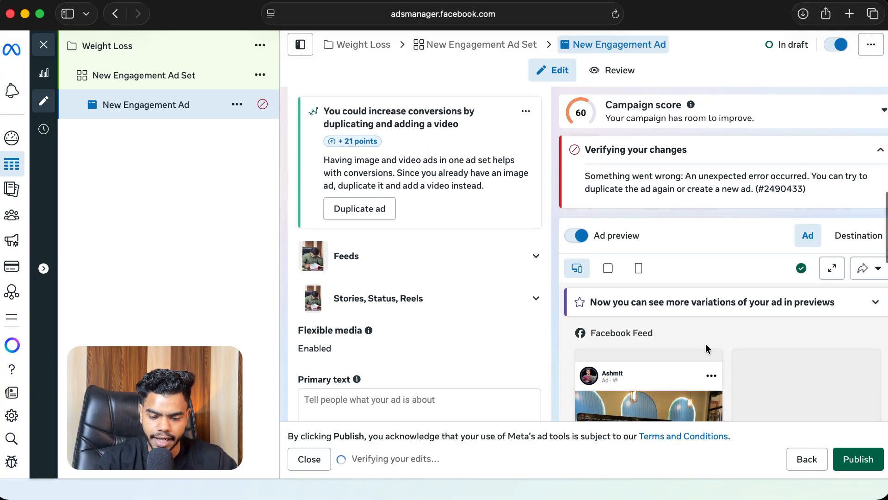
scroll(704, 340, down, 3)
scroll(706, 344, down, 3)
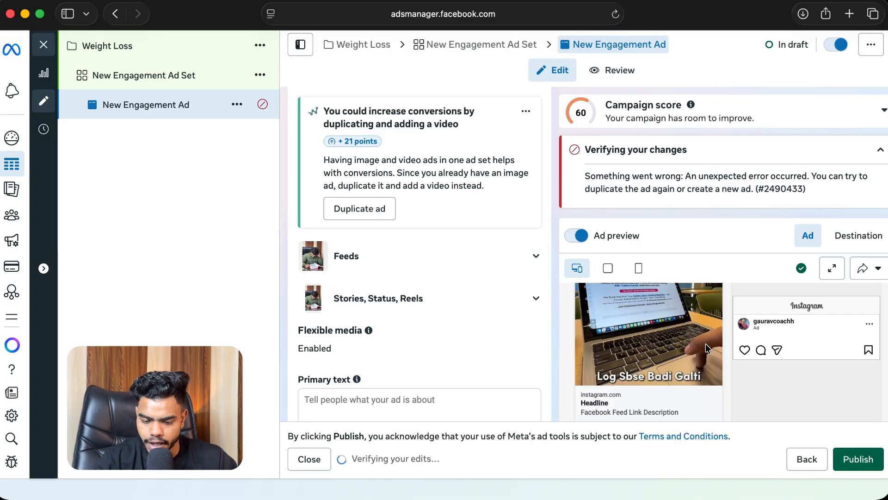
scroll(411, 245, up, 4)
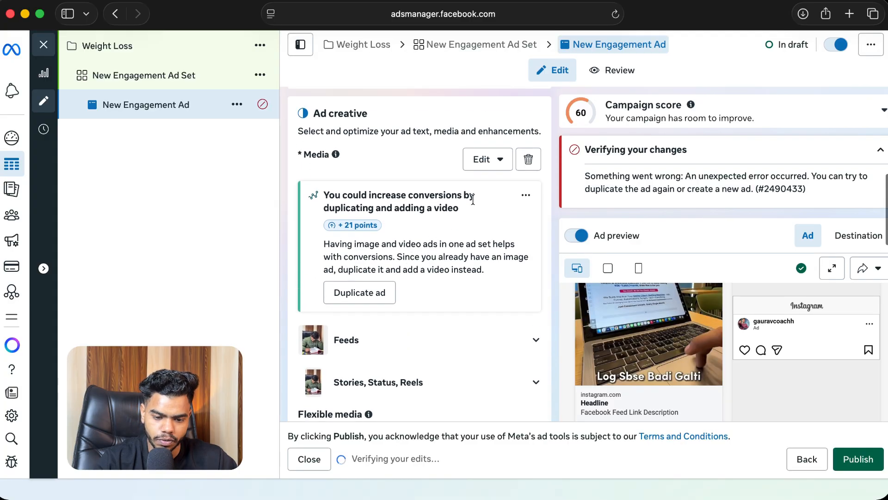
click(527, 161)
Step: Reload the ad editor page, confirming to leave the page
click(376, 168)
click(344, 218)
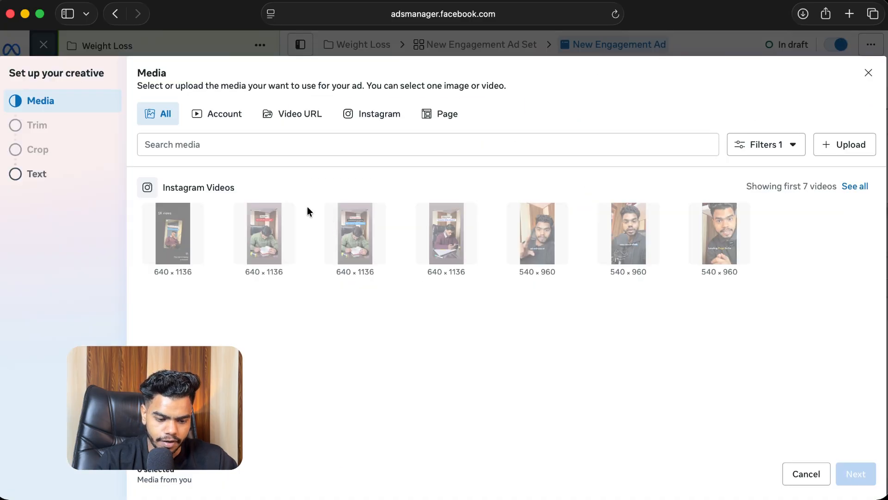
click(866, 74)
click(616, 19)
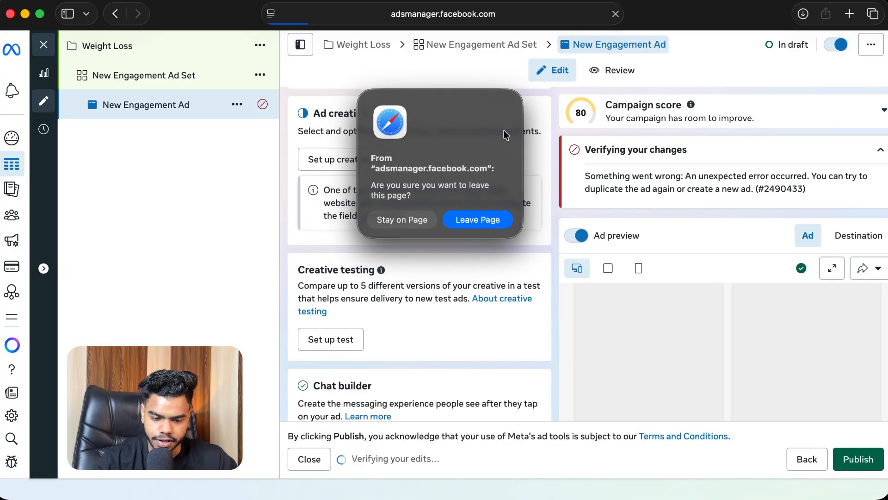
click(465, 217)
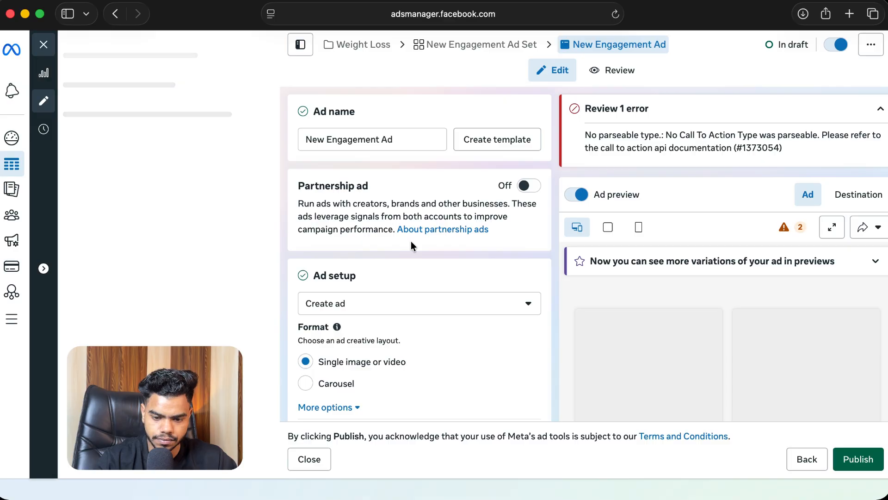
Step: Set up a video ad creative using the seventh 540 x 960 Instagram video
scroll(411, 241, down, 5)
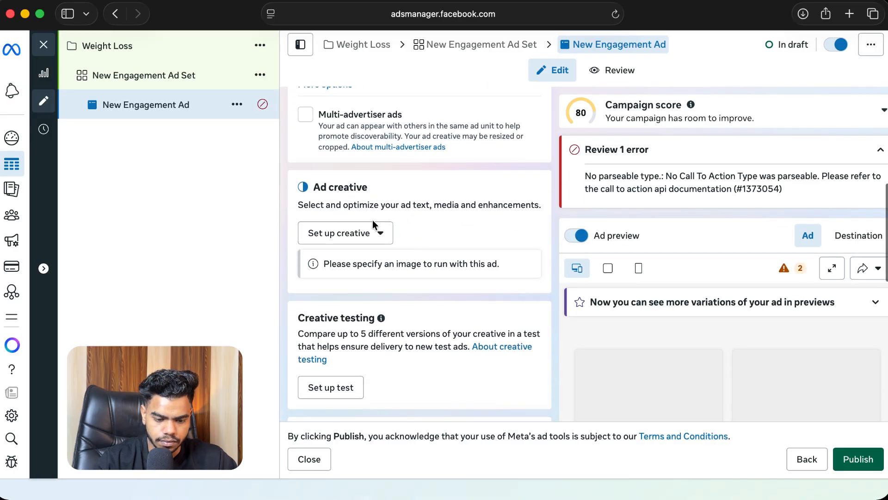
click(353, 239)
click(345, 290)
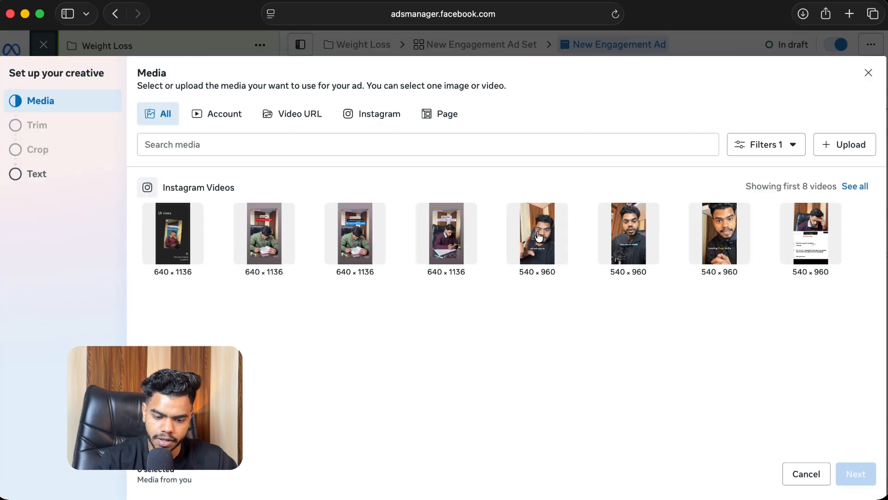
click(745, 237)
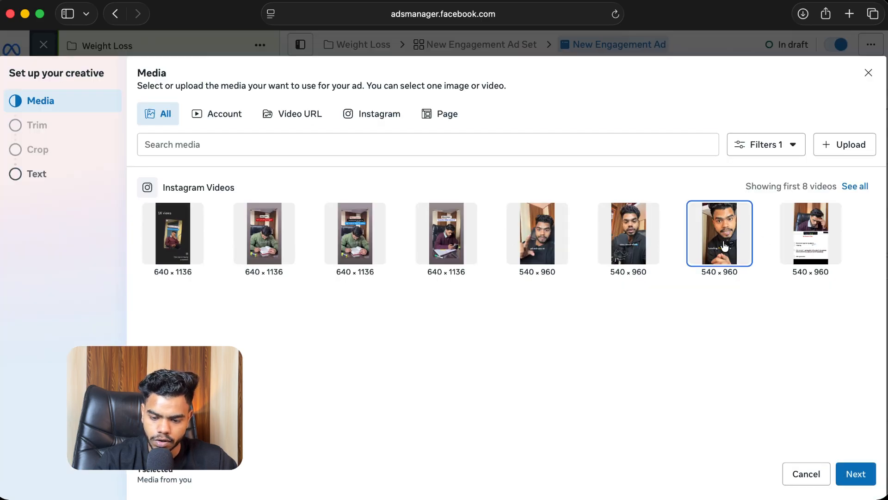
click(851, 481)
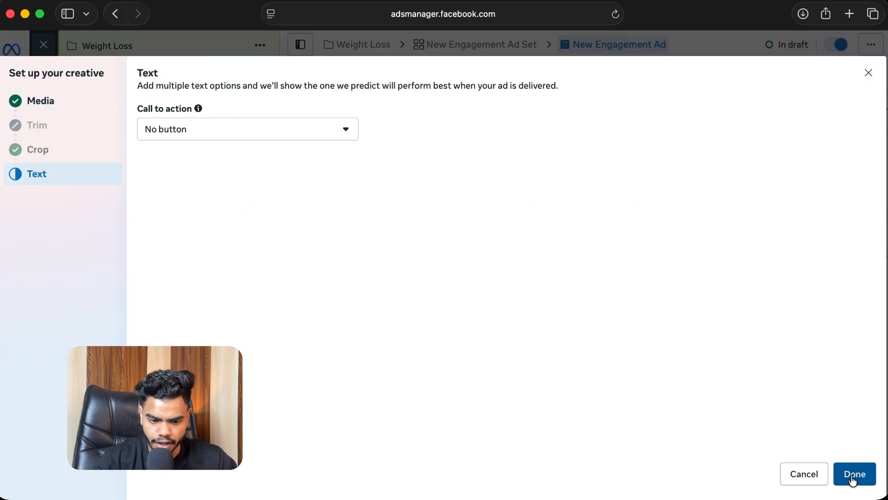
click(855, 473)
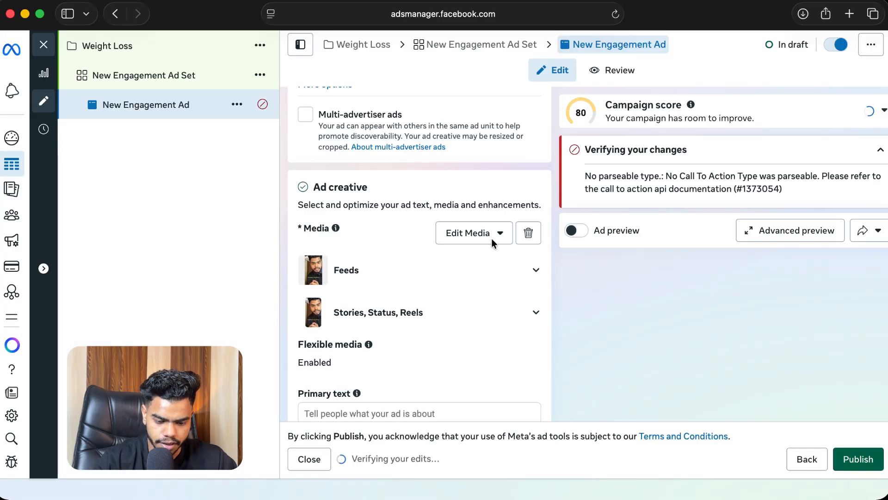
Step: Set the ad's call to action to Send Instagram message
scroll(490, 210, down, 3)
scroll(489, 210, down, 5)
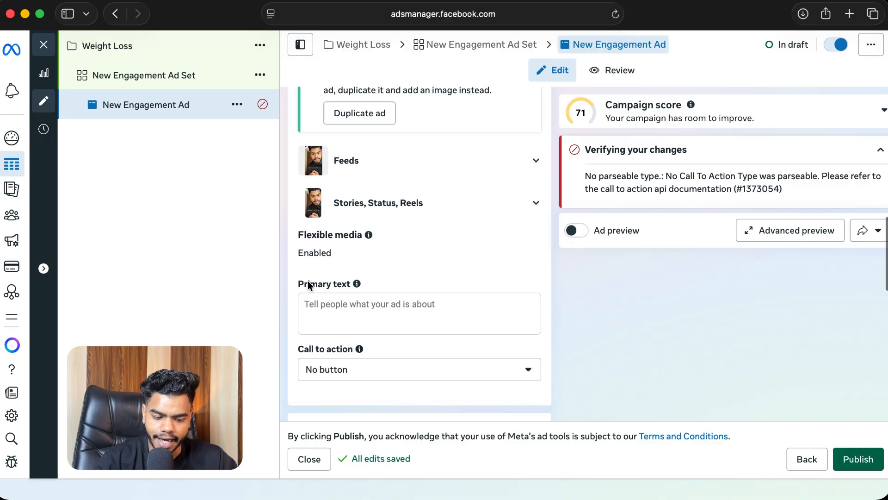
click(349, 305)
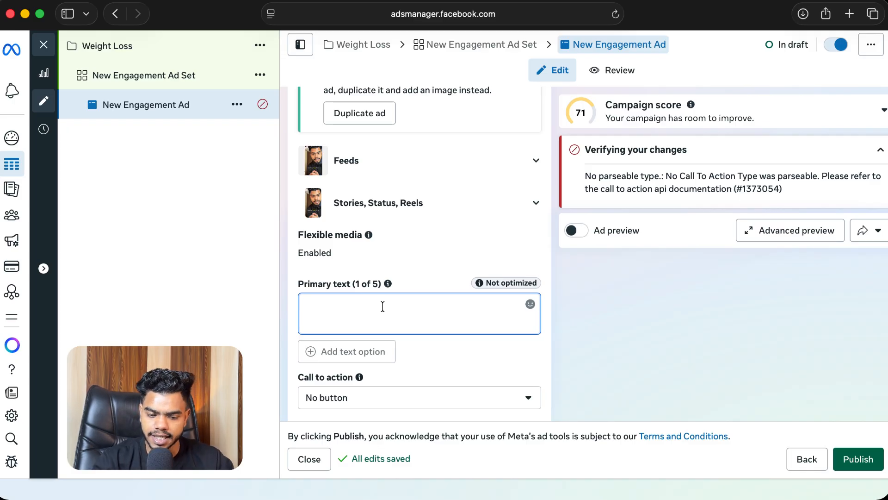
scroll(382, 307, down, 1)
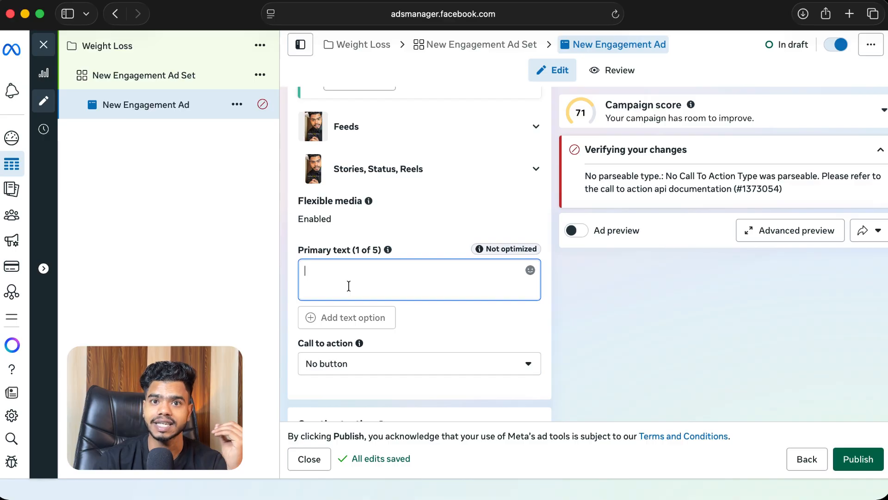
scroll(393, 273, down, 3)
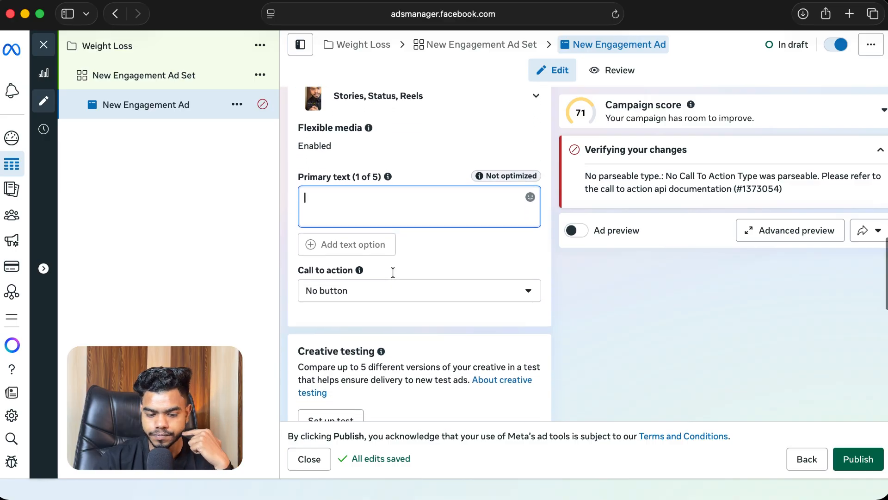
drag(297, 266, 361, 267)
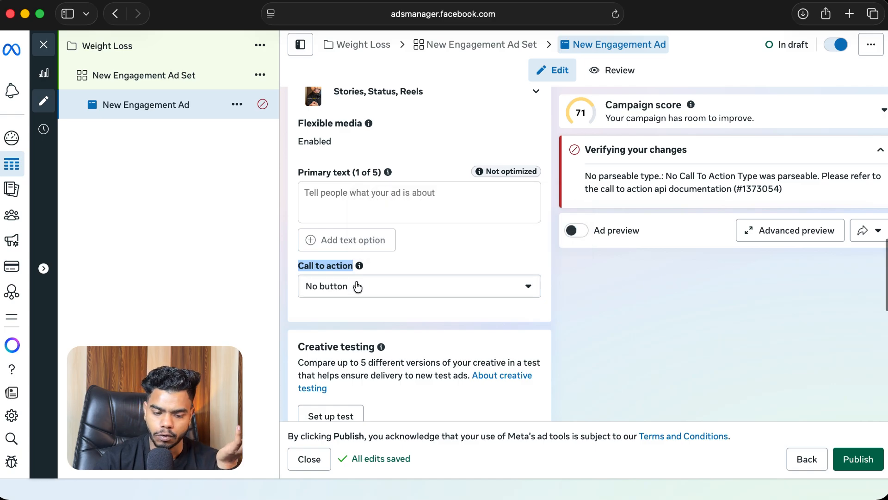
click(357, 287)
scroll(361, 359, down, 3)
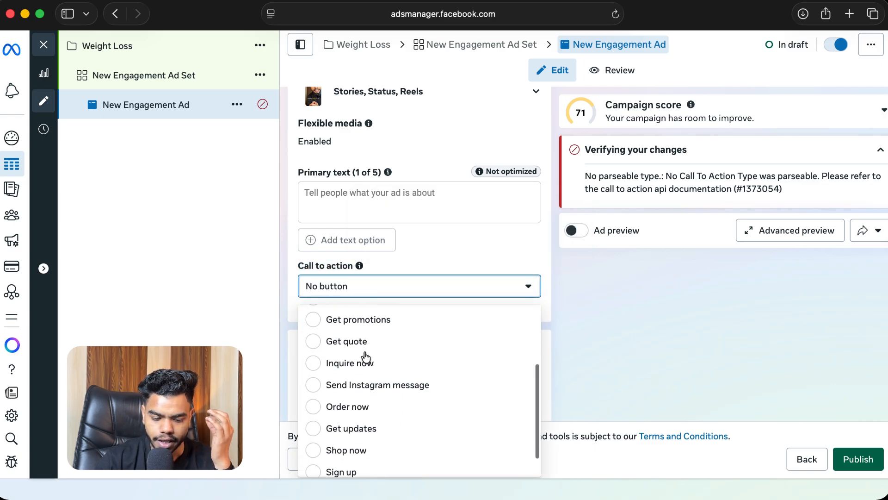
click(360, 356)
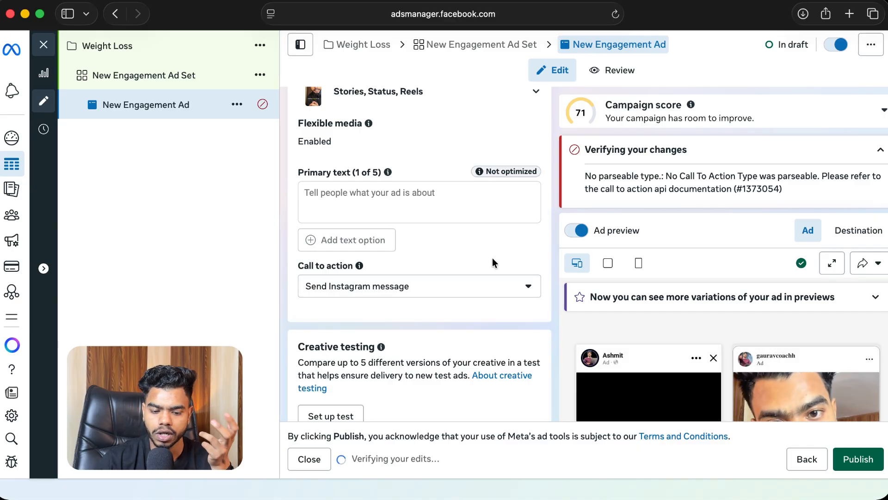
Step: Review the call-to-action options and the chat builder's suggested chat template
scroll(492, 257, down, 1)
scroll(647, 312, down, 4)
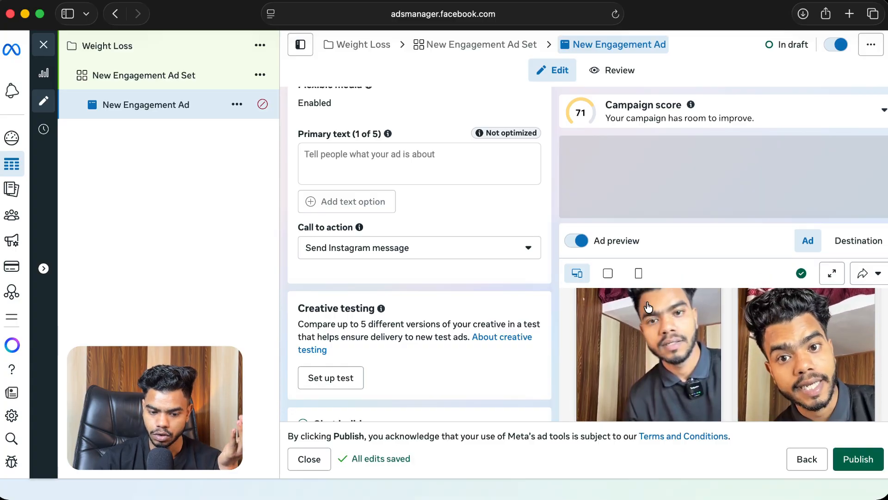
click(437, 256)
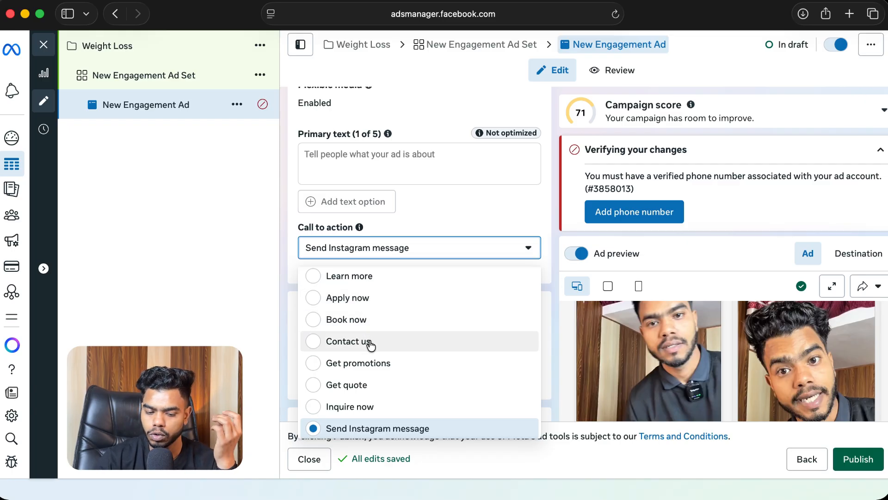
scroll(371, 344, down, 3)
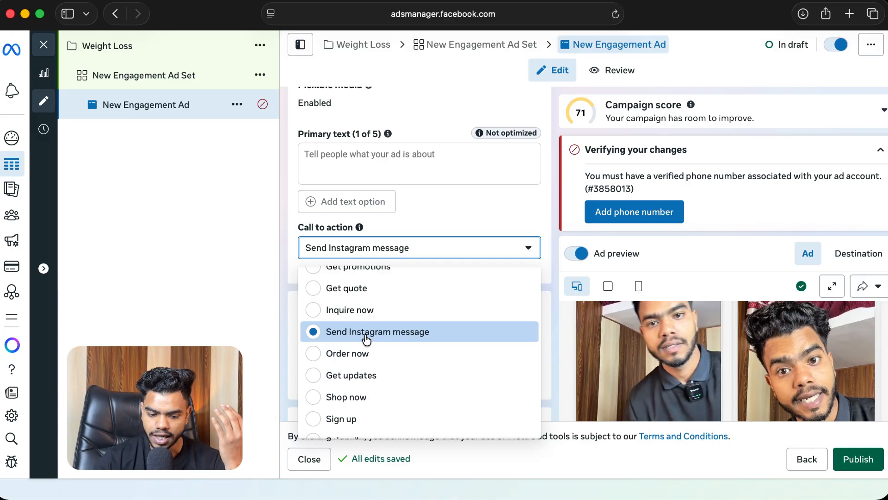
click(186, 287)
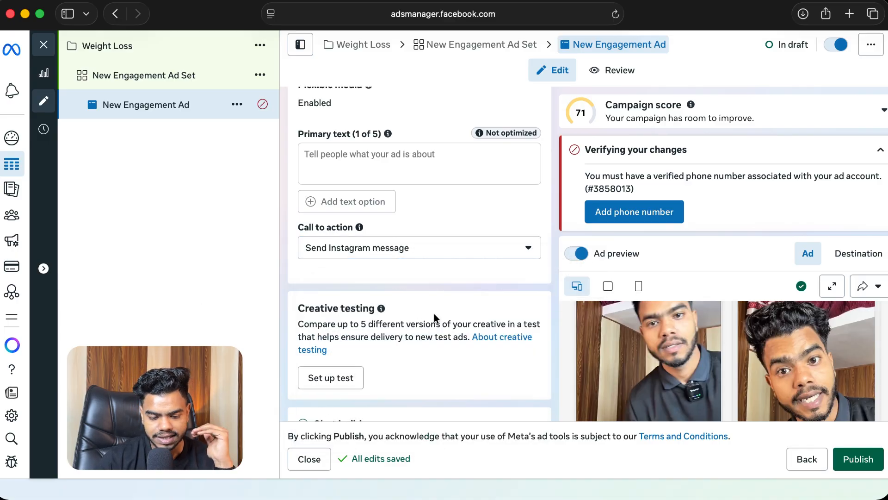
scroll(434, 313, down, 3)
scroll(434, 313, down, 2)
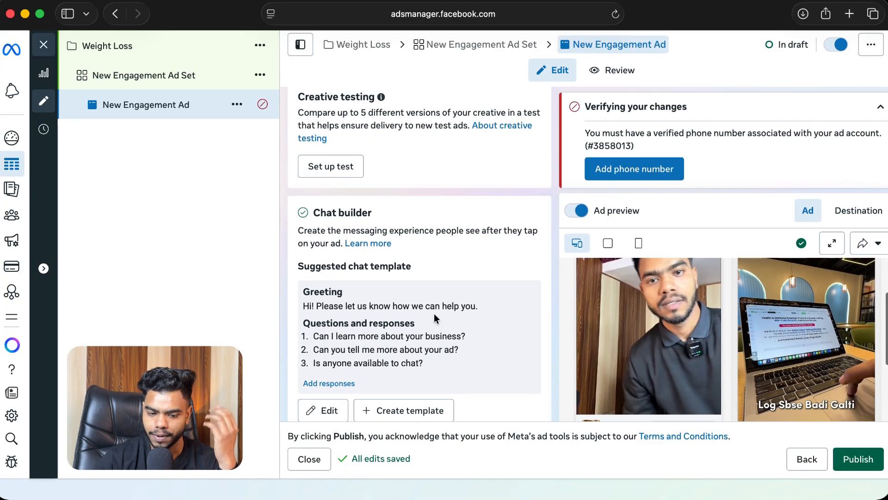
Step: Open the chat builder editor and review the greeting and frequently asked questions
scroll(434, 312, down, 1)
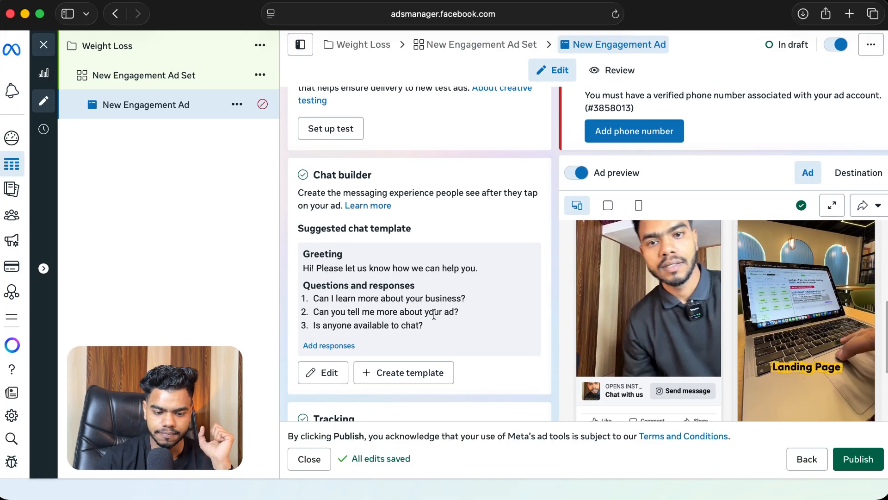
drag(314, 175, 373, 176)
scroll(406, 199, down, 2)
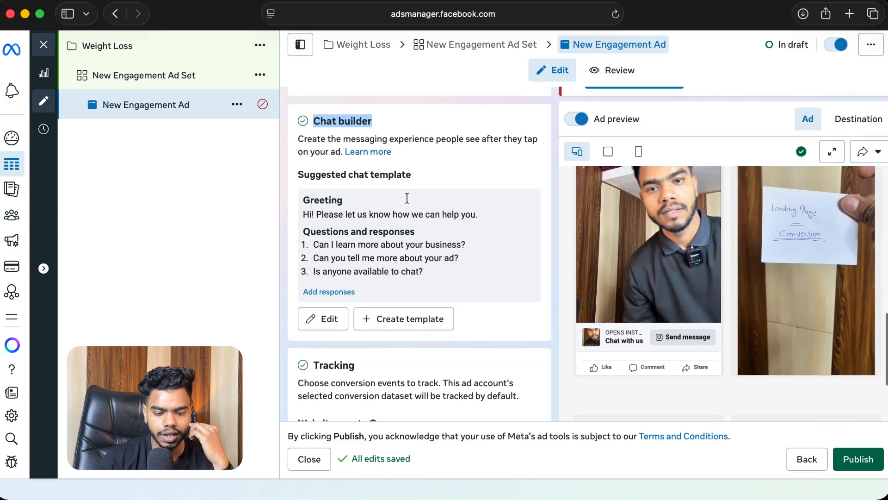
click(334, 319)
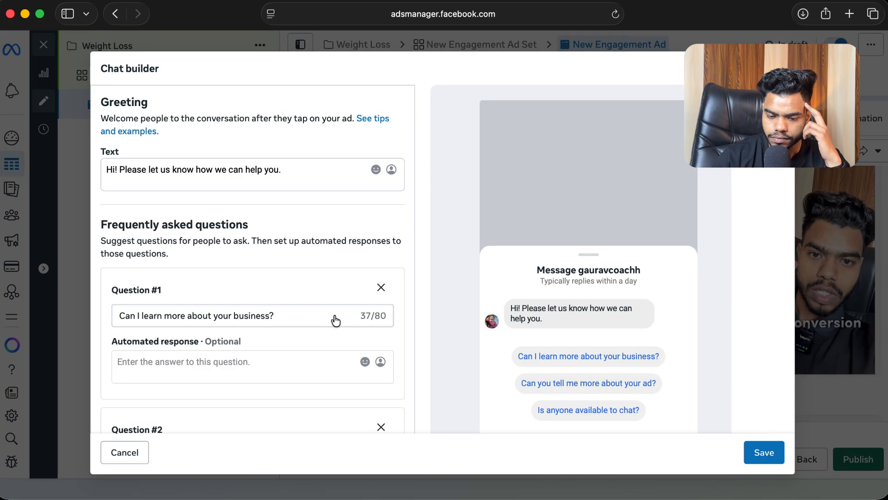
scroll(339, 239, down, 5)
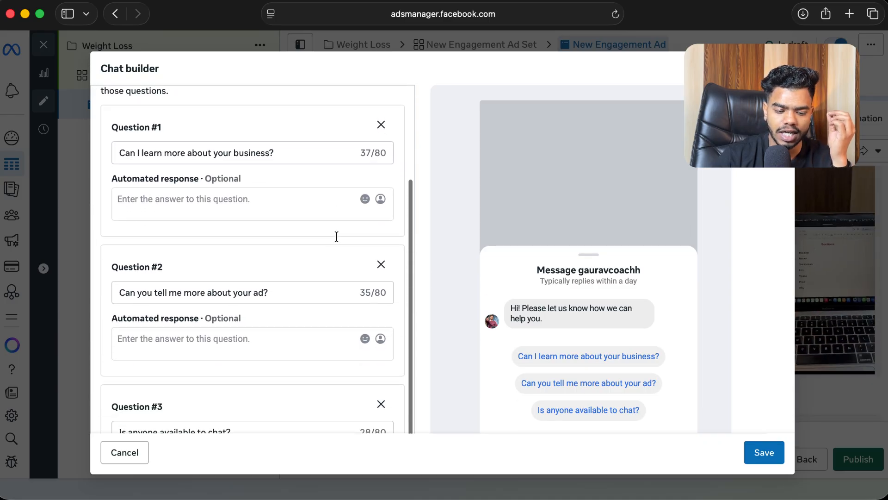
scroll(337, 236, down, 1)
scroll(337, 236, up, 1)
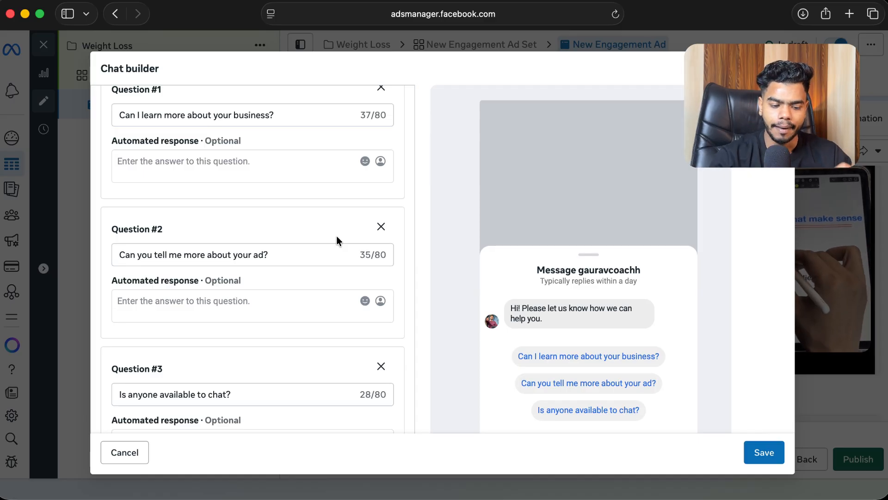
scroll(336, 239, down, 1)
scroll(337, 239, down, 4)
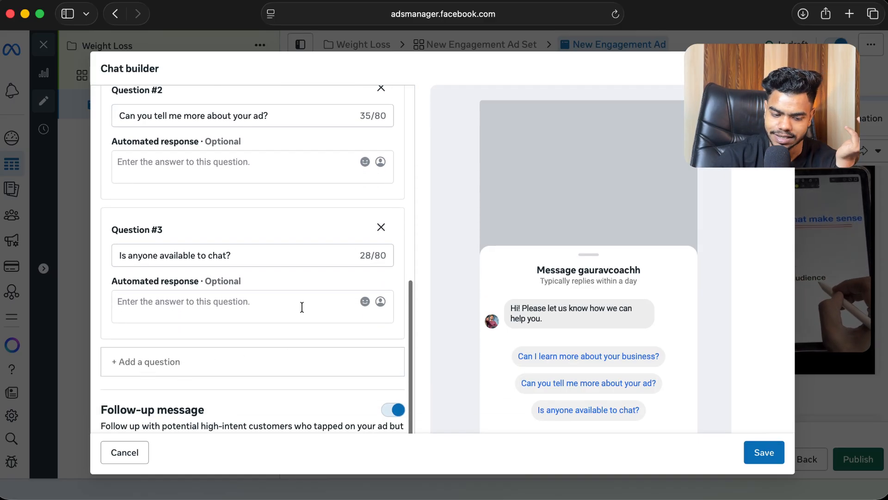
scroll(302, 306, down, 1)
scroll(302, 307, up, 4)
scroll(301, 307, up, 3)
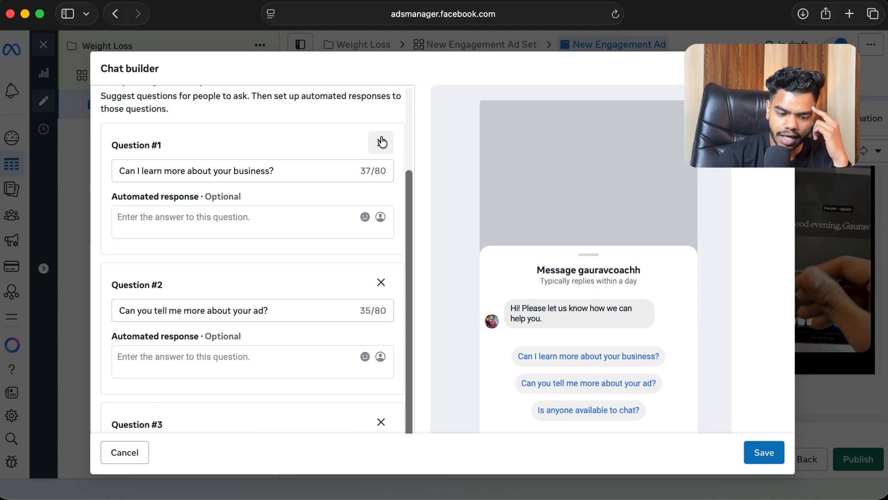
Step: Delete the 'Can you tell me more about your ad?' and 'Is anyone available to chat?' questions from the chat template
click(381, 283)
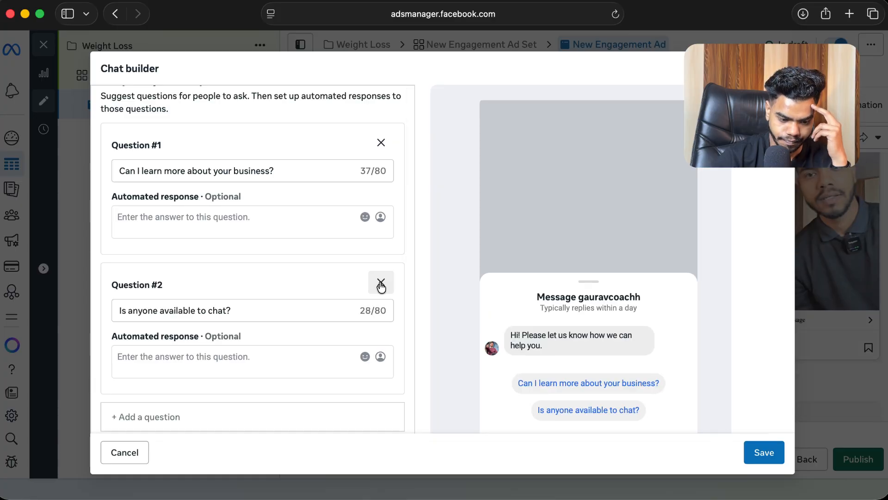
click(381, 283)
click(283, 235)
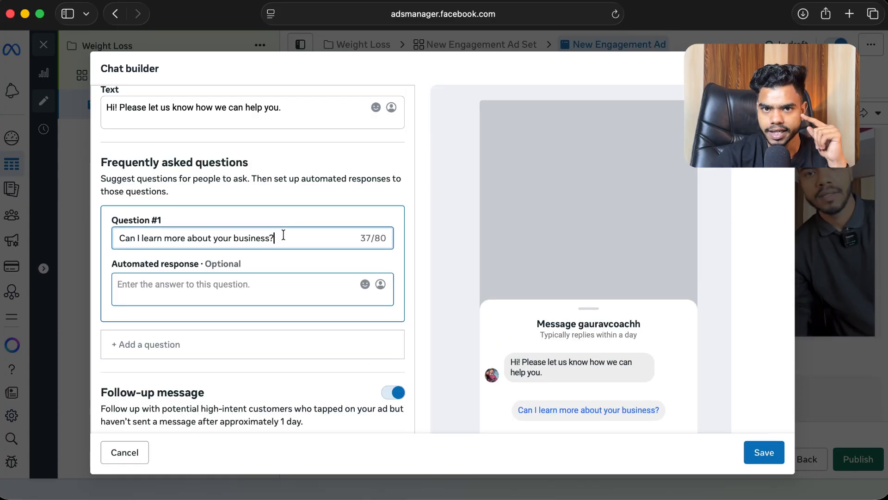
triple_click(283, 235)
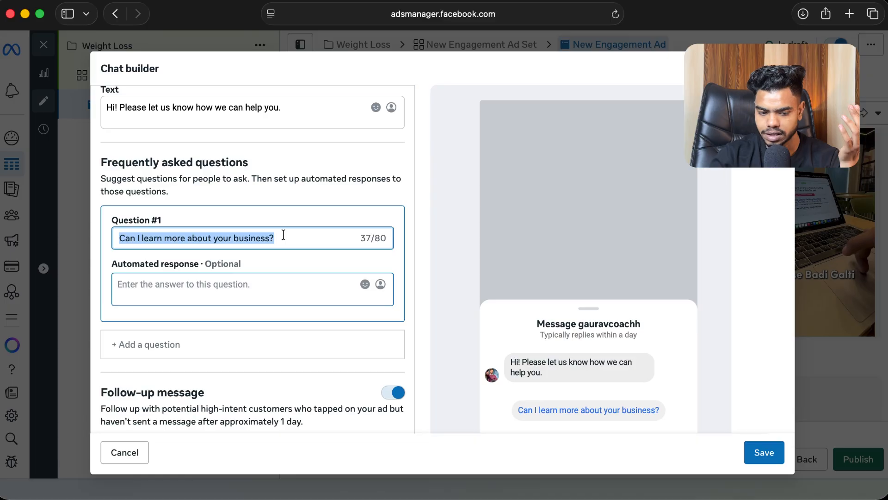
triple_click(283, 235)
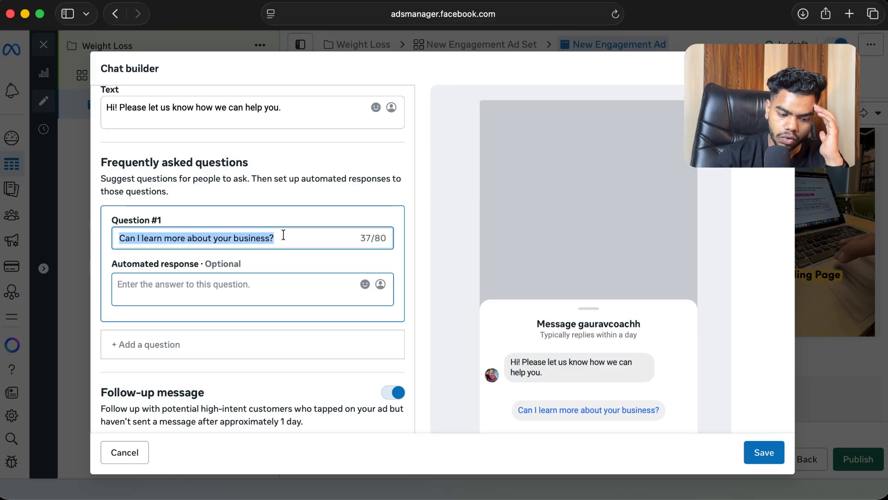
click(278, 283)
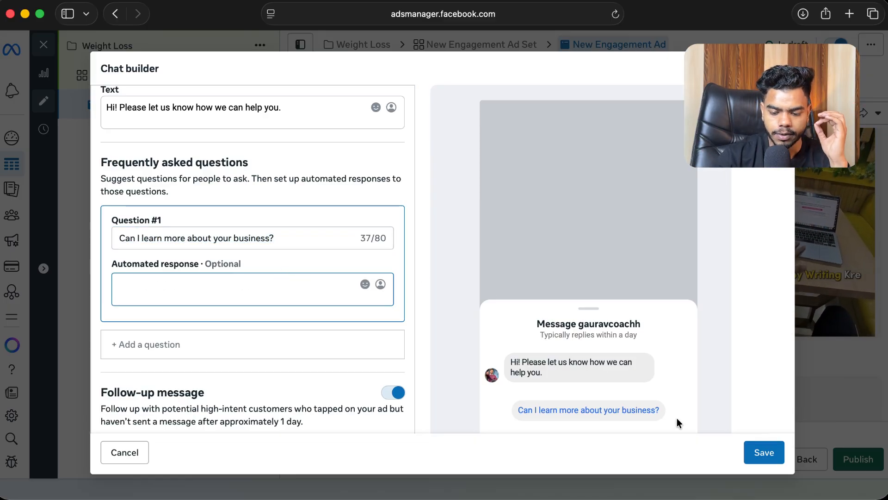
click(125, 344)
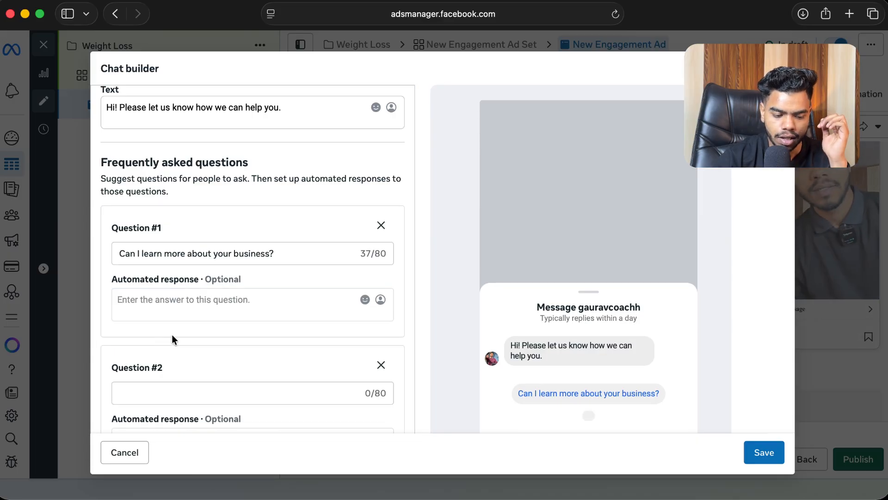
scroll(171, 334, down, 2)
click(147, 326)
scroll(148, 327, down, 2)
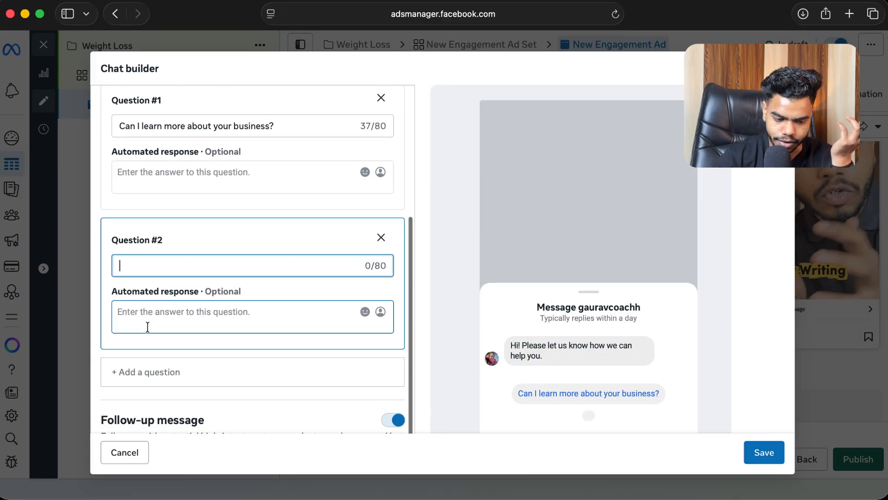
scroll(517, 303, down, 2)
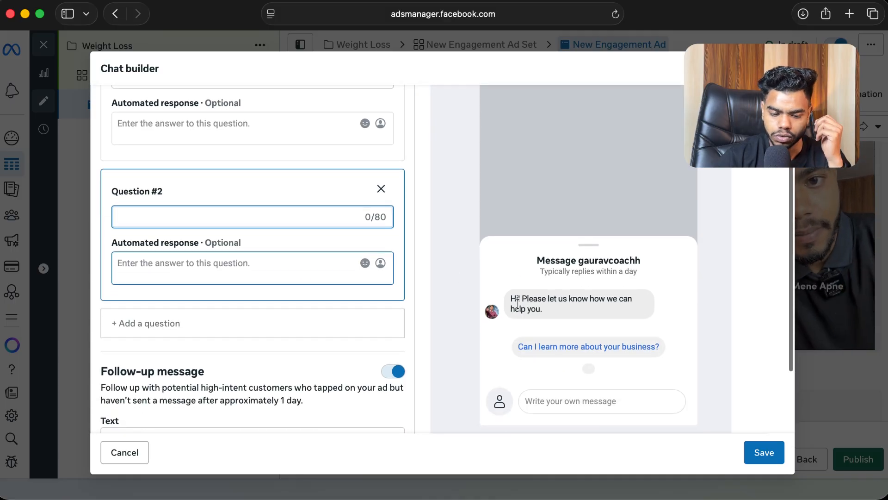
scroll(287, 251, up, 2)
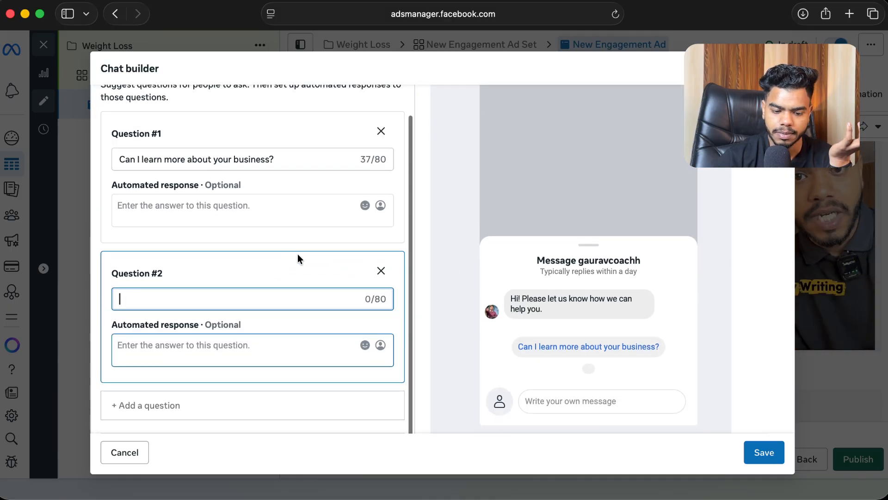
click(380, 270)
Step: Save the chat builder template with its single question 'Can I learn more about your business?'
click(325, 260)
scroll(324, 264, up, 2)
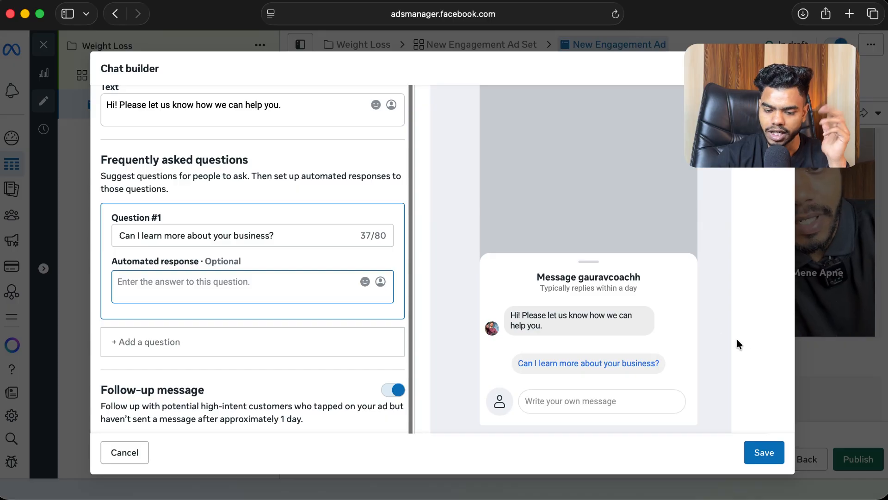
click(763, 452)
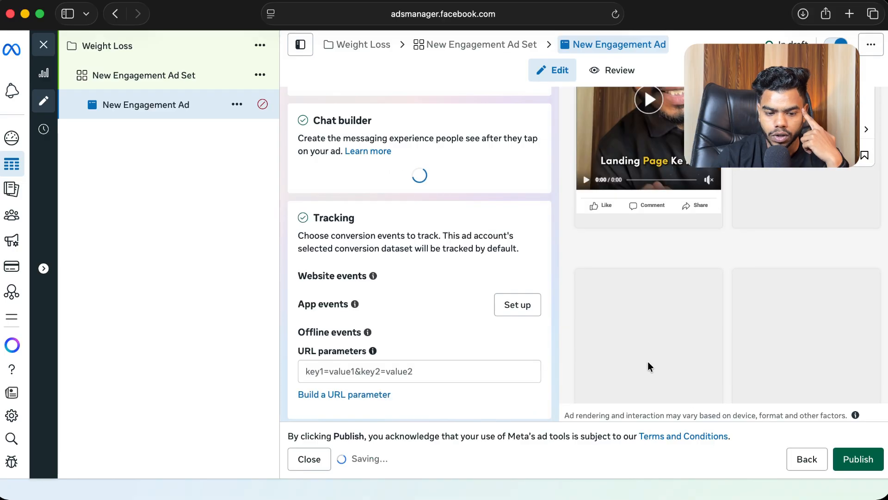
scroll(467, 243, down, 4)
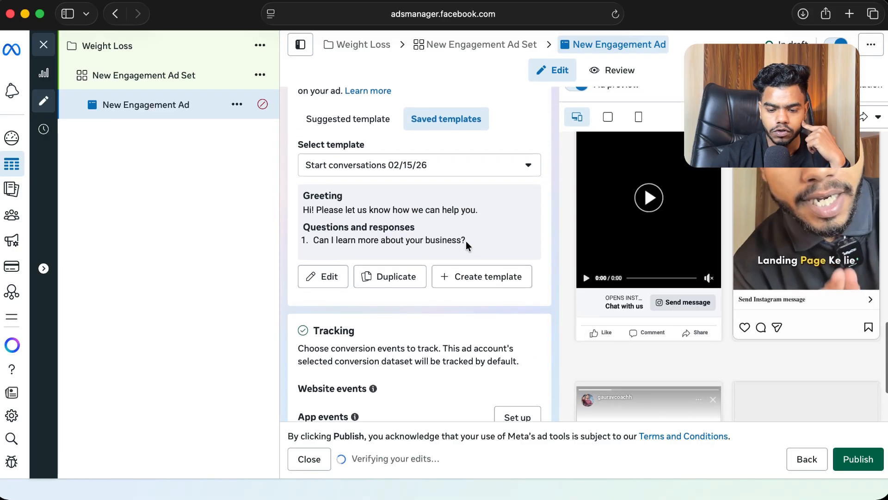
scroll(466, 241, up, 10)
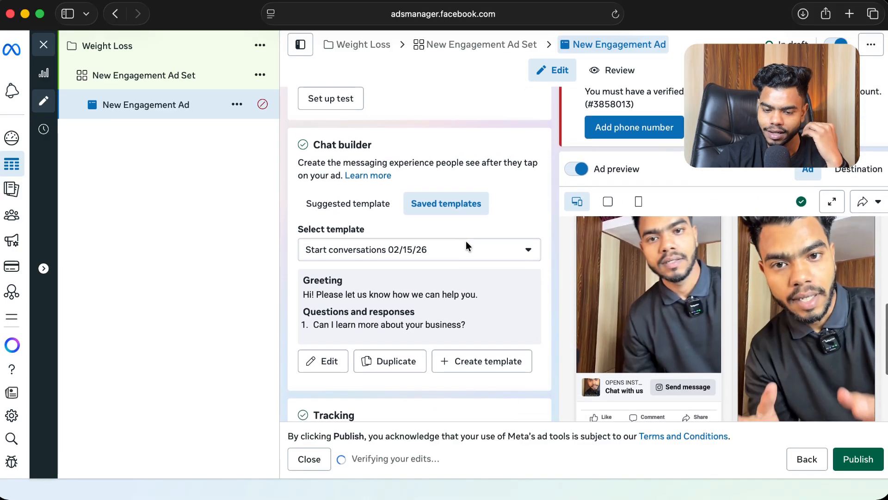
scroll(465, 241, up, 2)
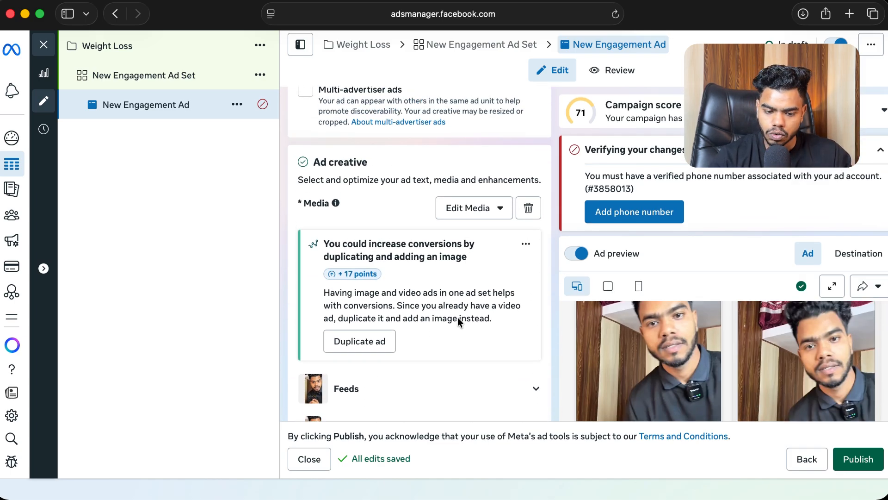
scroll(357, 192, up, 8)
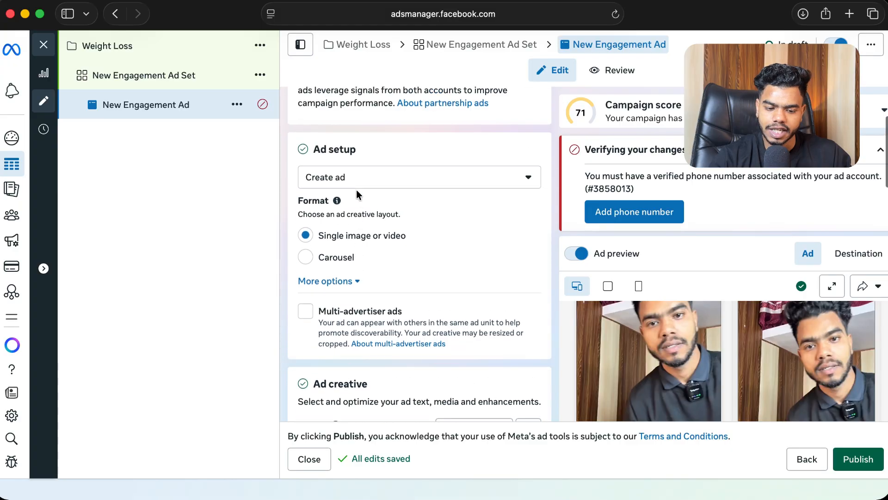
Step: Open the New Engagement Ad Set and review its messaging destination, budget and schedule settings
click(183, 76)
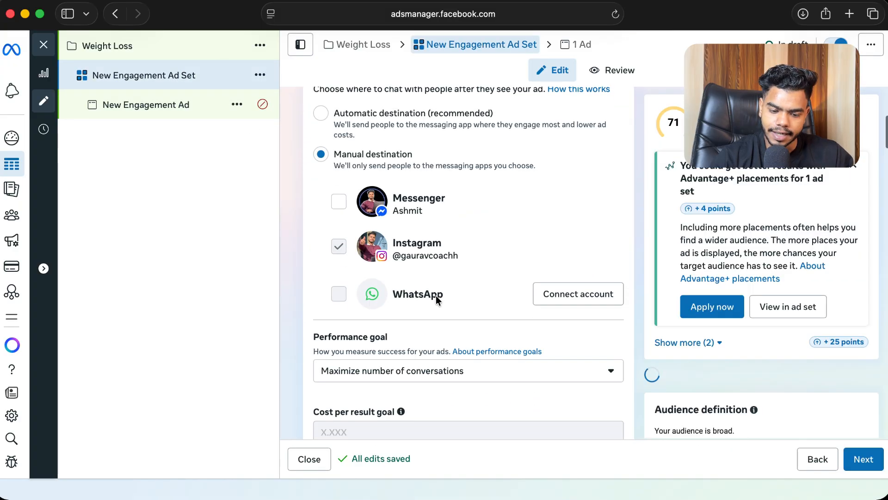
scroll(436, 300, down, 7)
scroll(436, 300, down, 2)
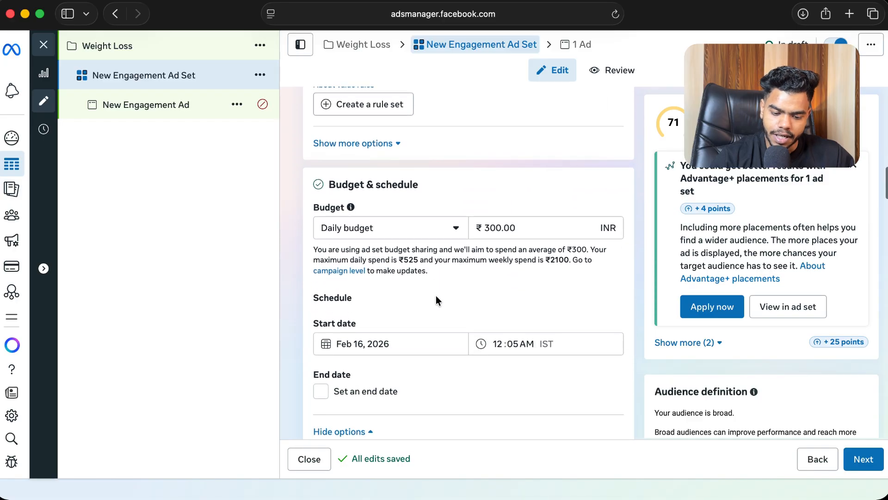